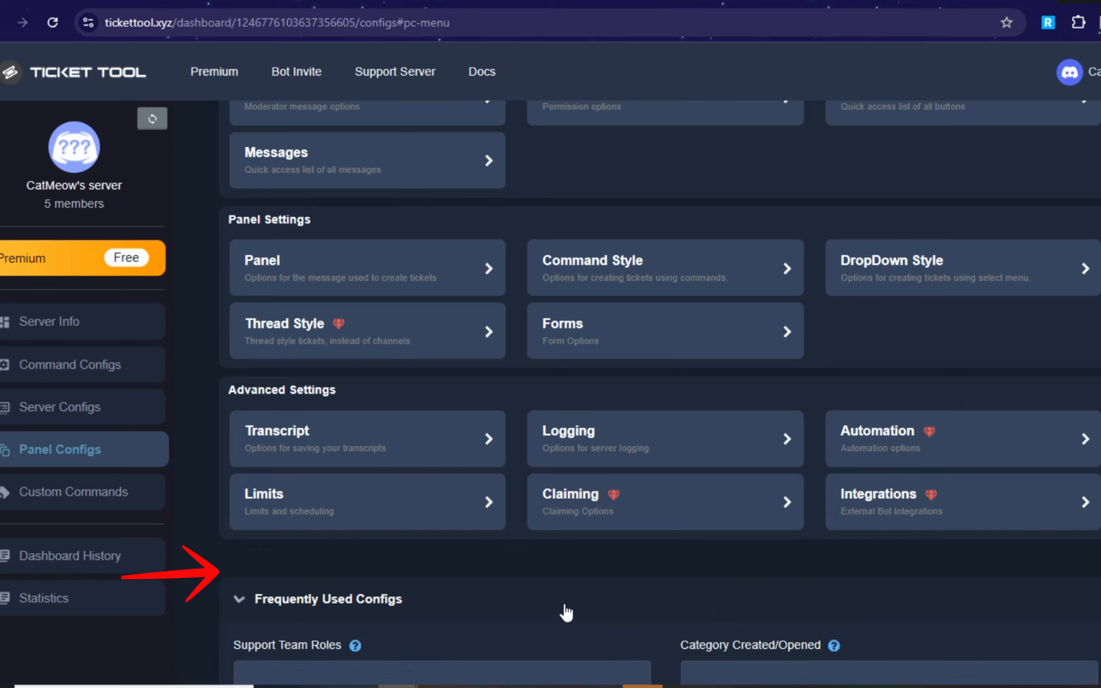
scroll(565, 610, "down", 3)
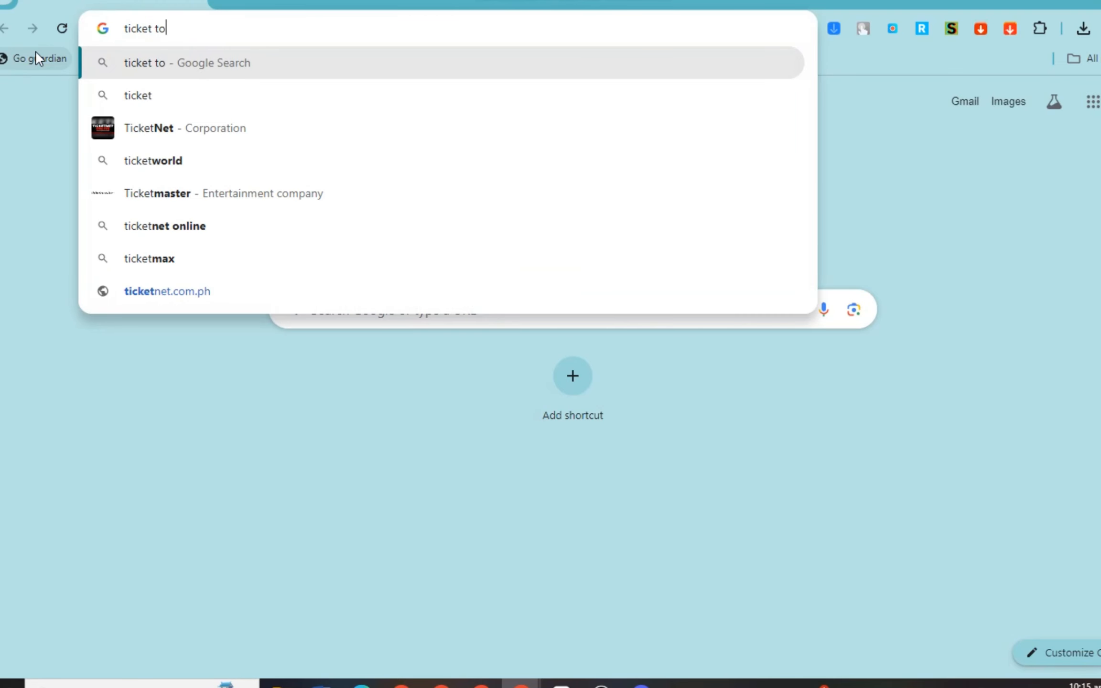
Search Google for "ticket tool" and open the Ticket Tool website at tickettool.xyz.
type("ol")
key("Return")
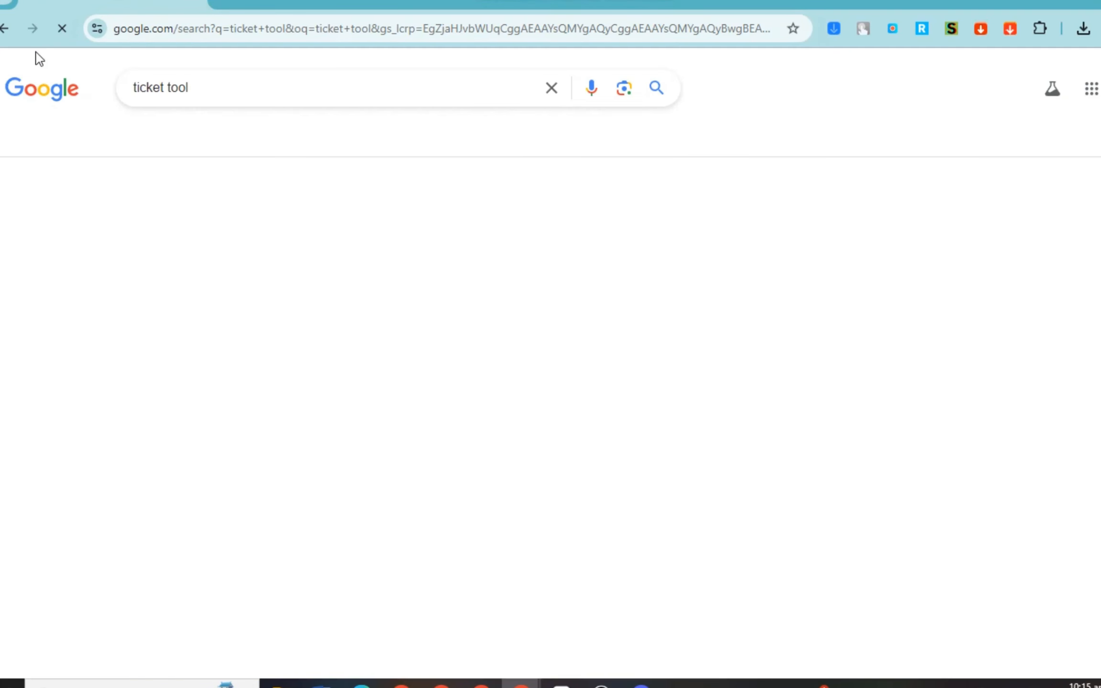
left_click(266, 227)
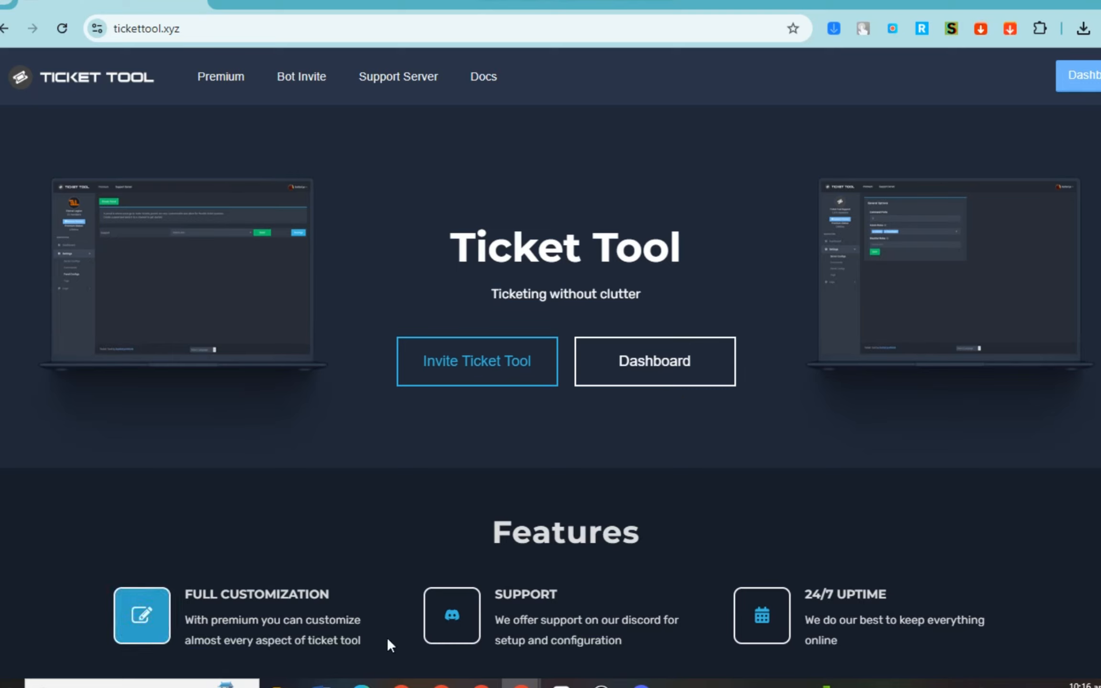
Invite Ticket Tool to the account's own Discord server, authorize all requested permissions, and go to that server.
left_click(488, 375)
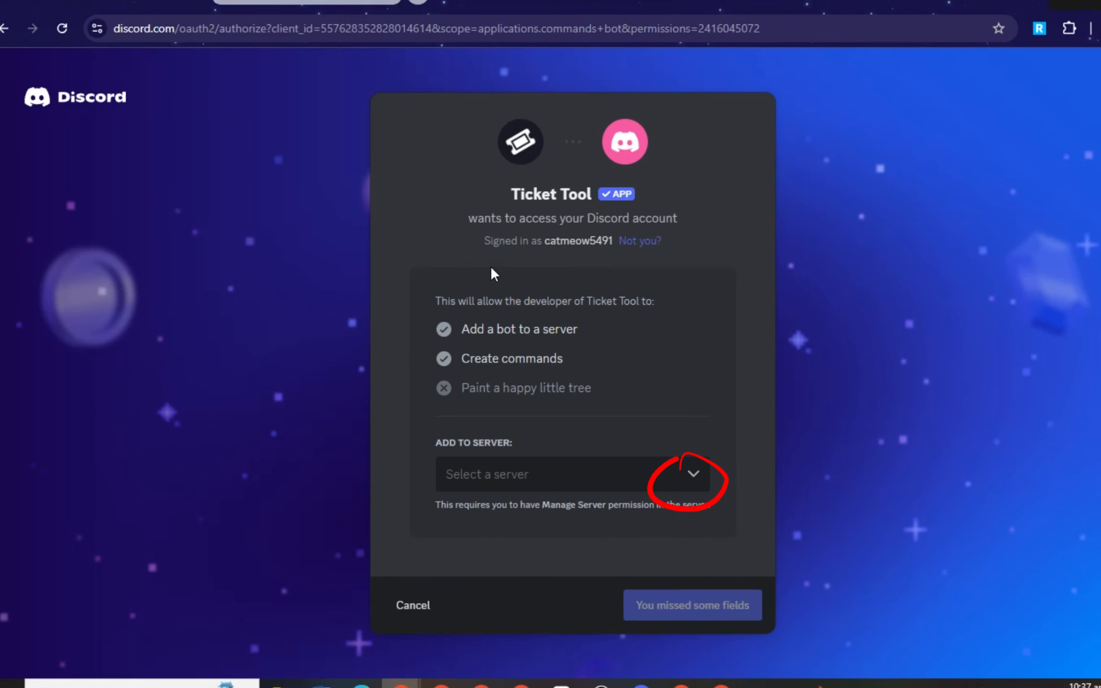
left_click(698, 485)
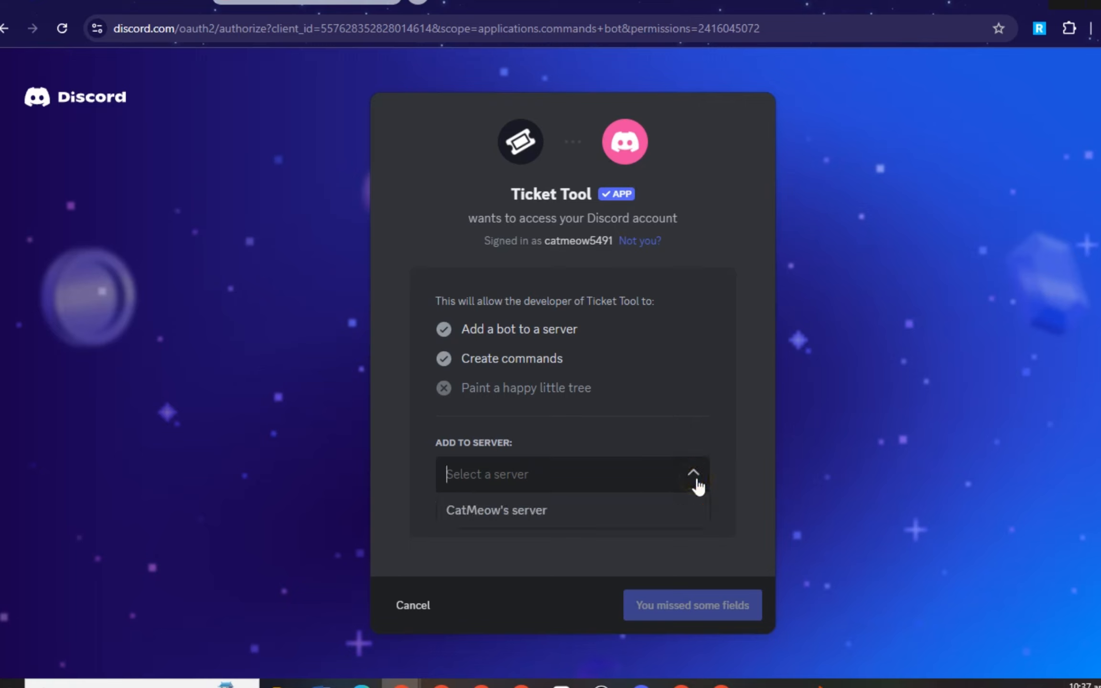
left_click(515, 510)
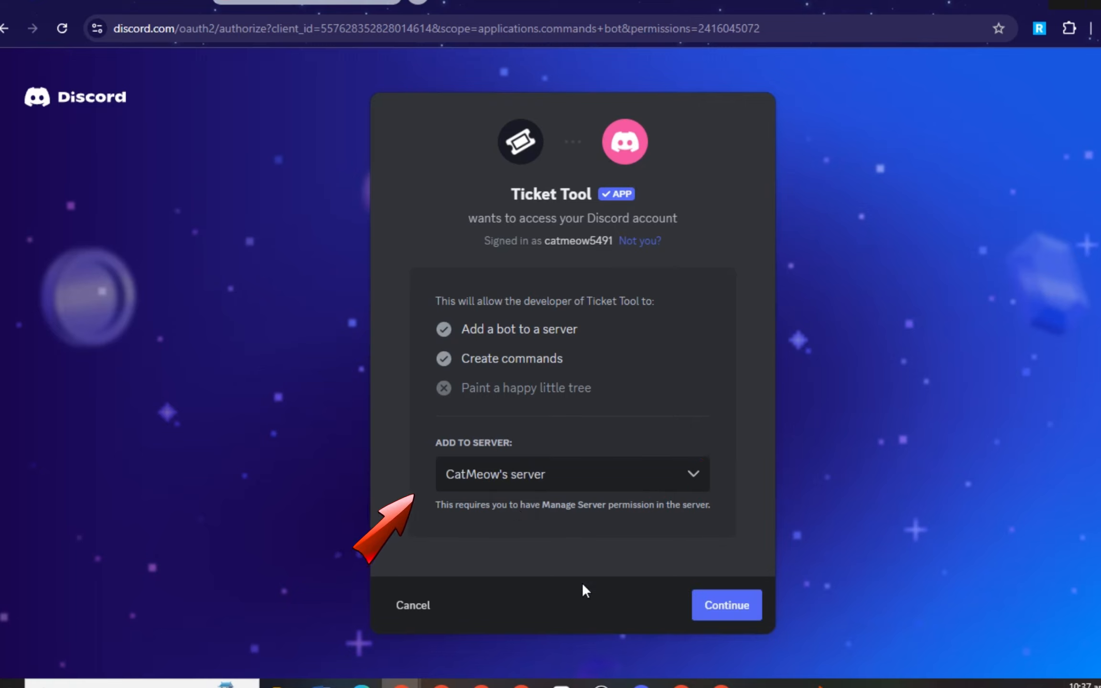
left_click(727, 609)
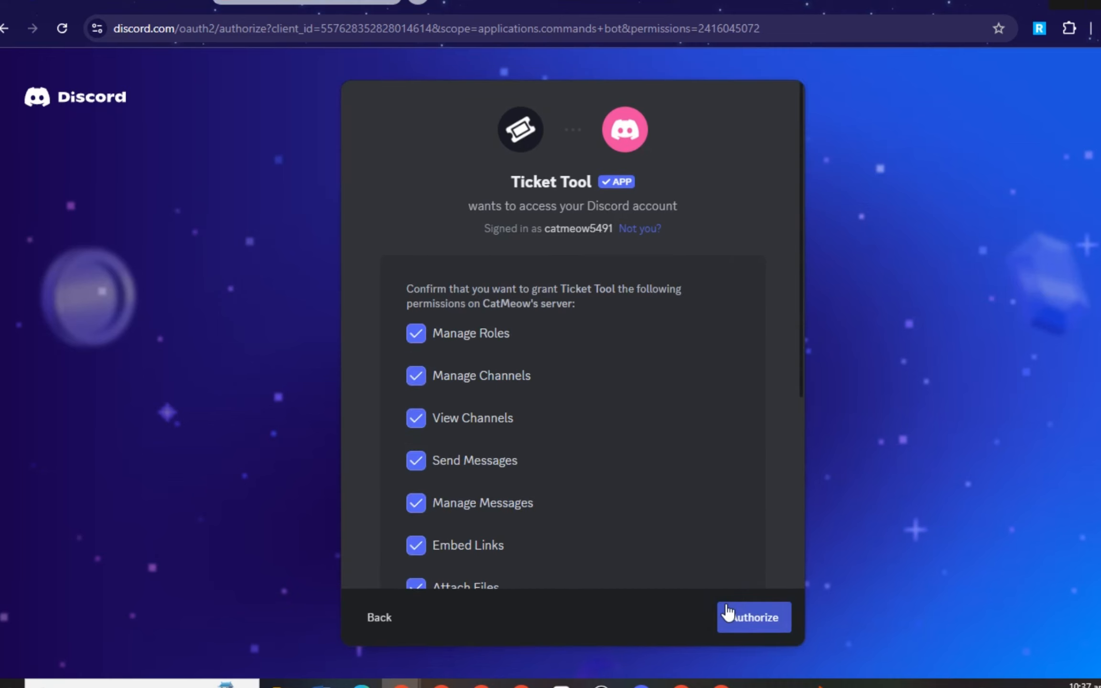
scroll(618, 389, "down", 6)
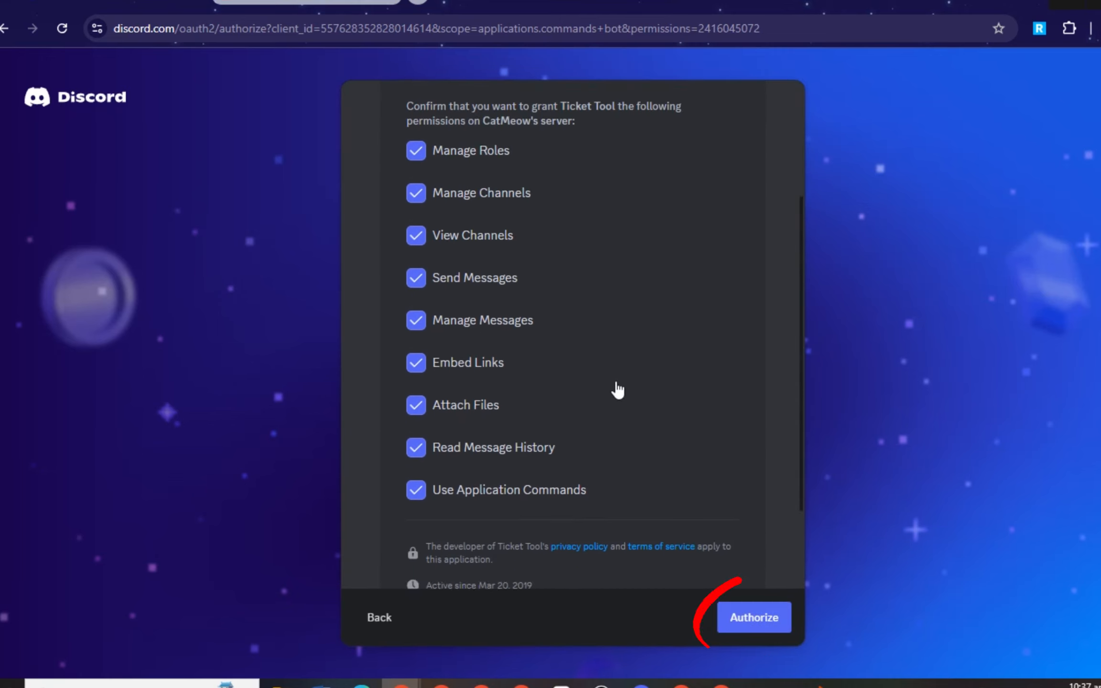
scroll(615, 389, "up", 6)
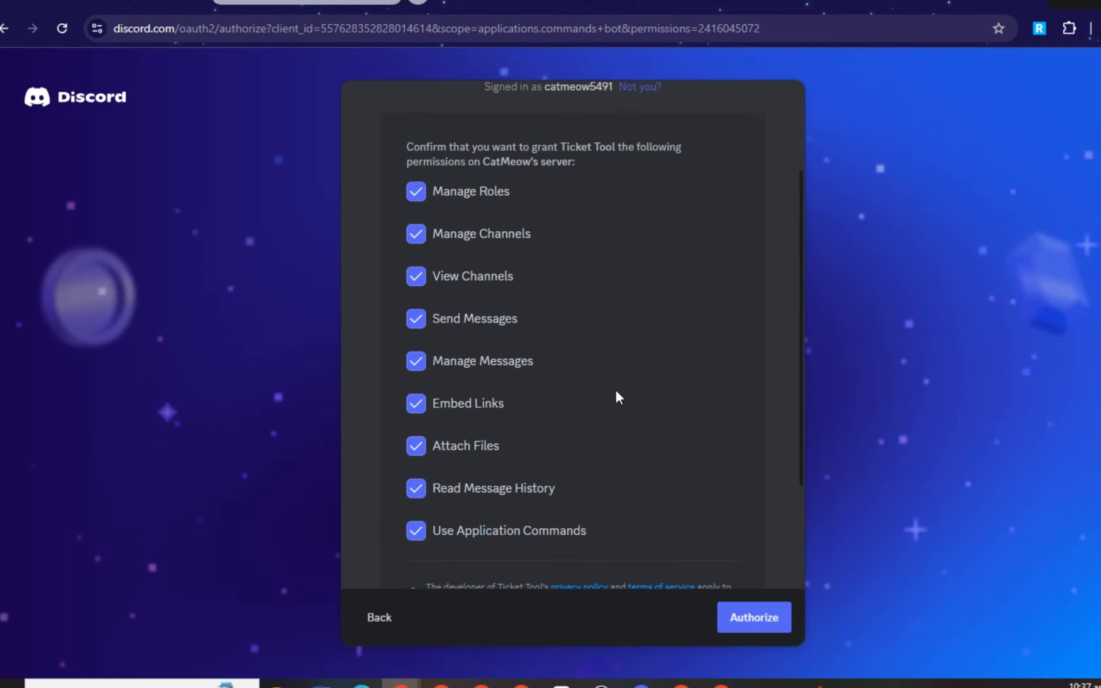
scroll(616, 389, "down", 6)
left_click(736, 617)
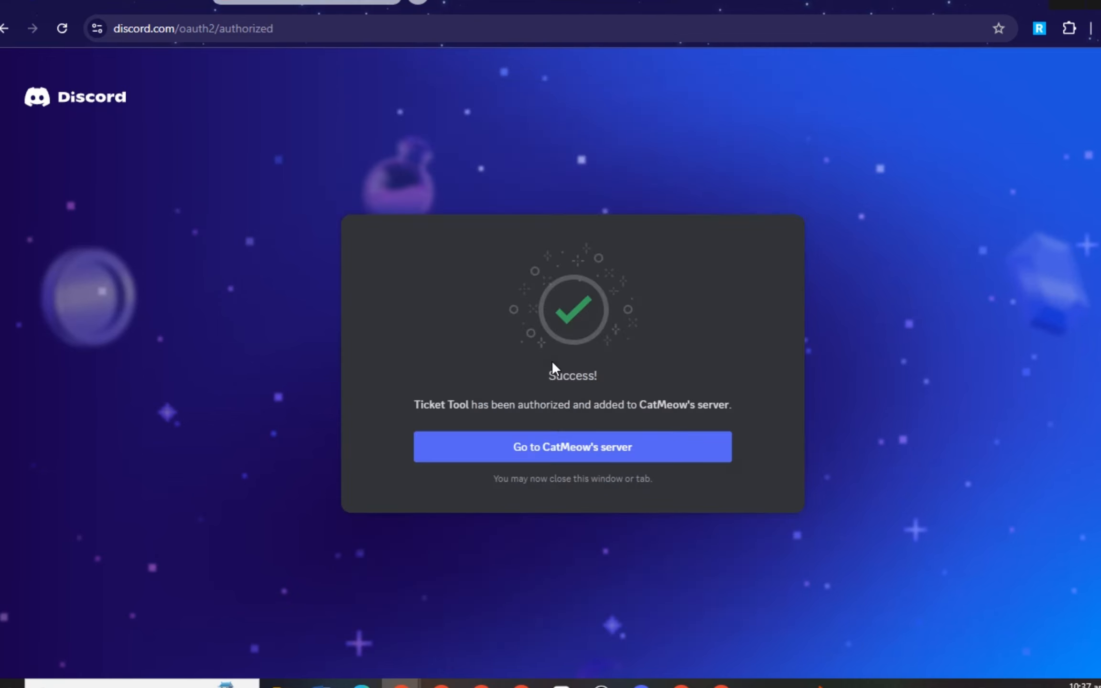
left_click(573, 449)
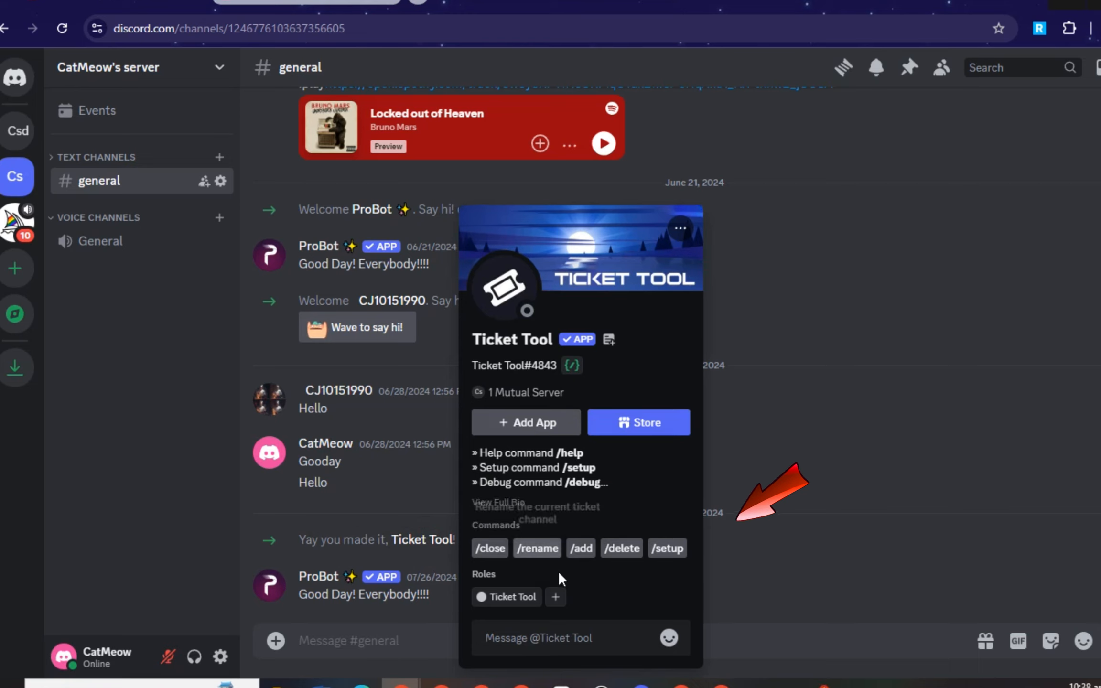
left_click(557, 599)
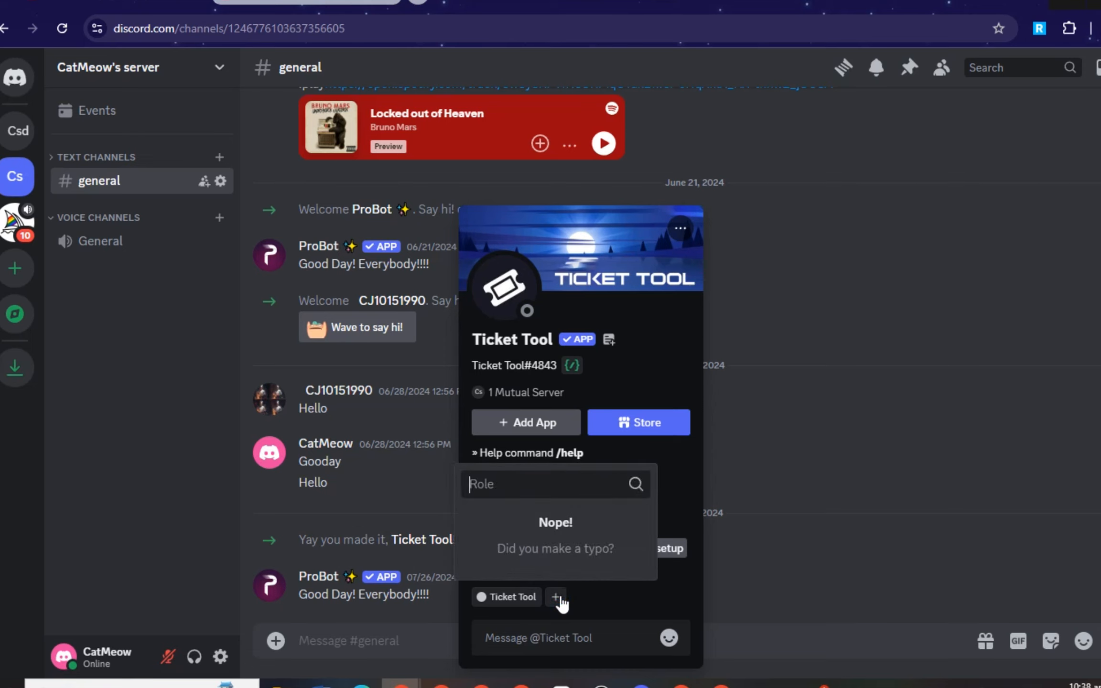
left_click(602, 605)
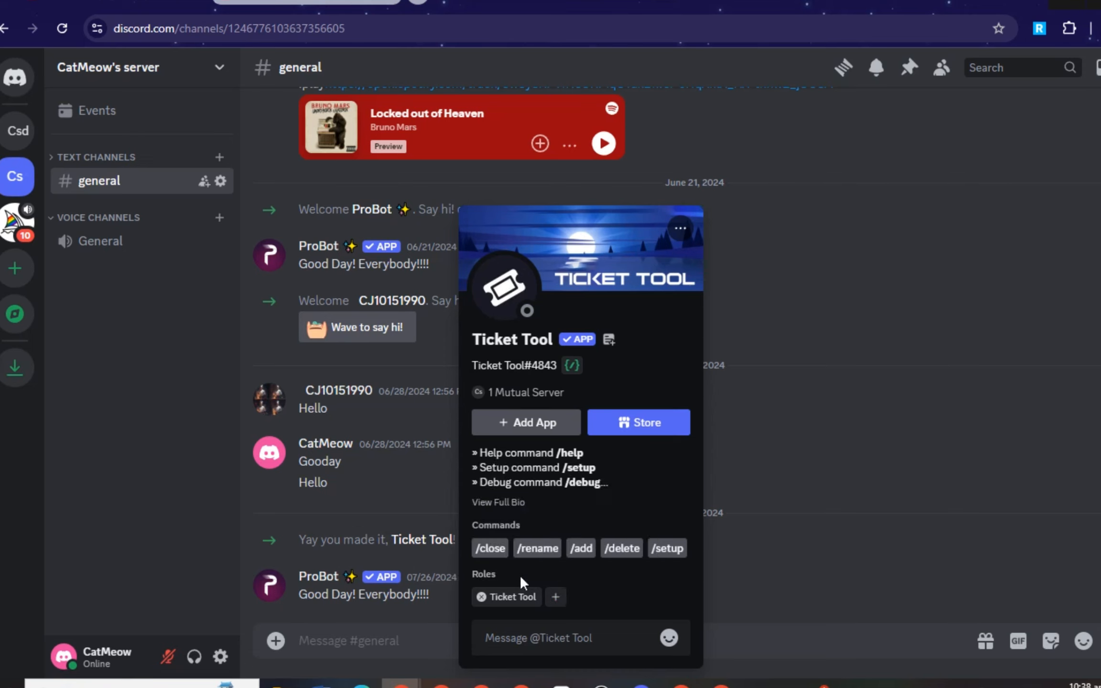
left_click(555, 597)
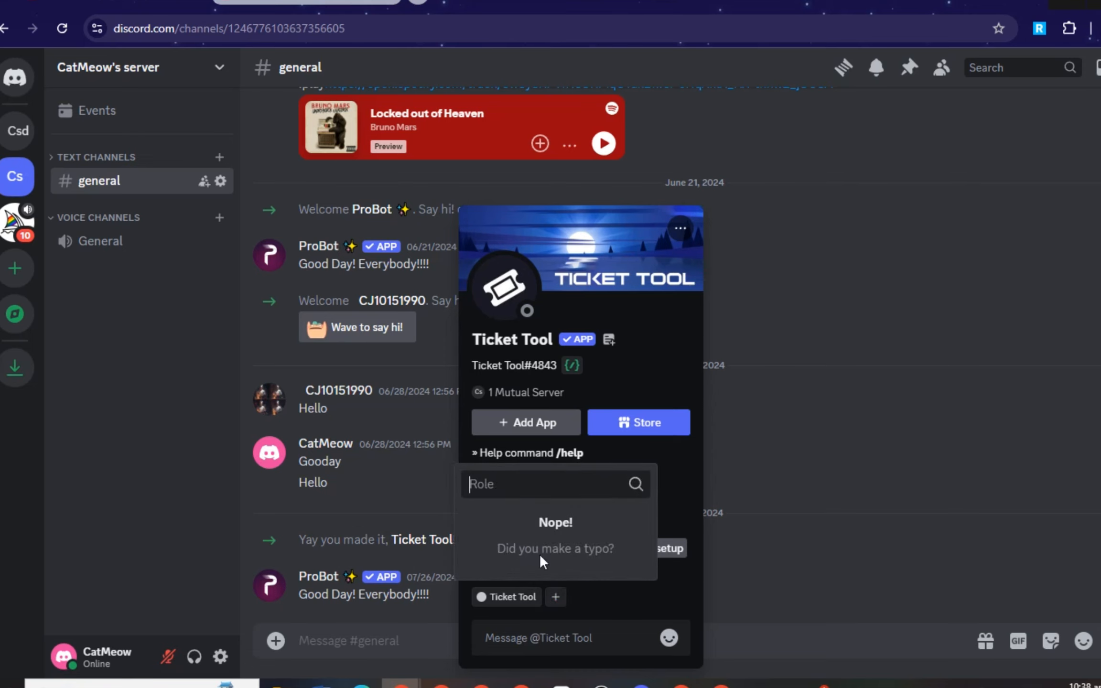
left_click(692, 585)
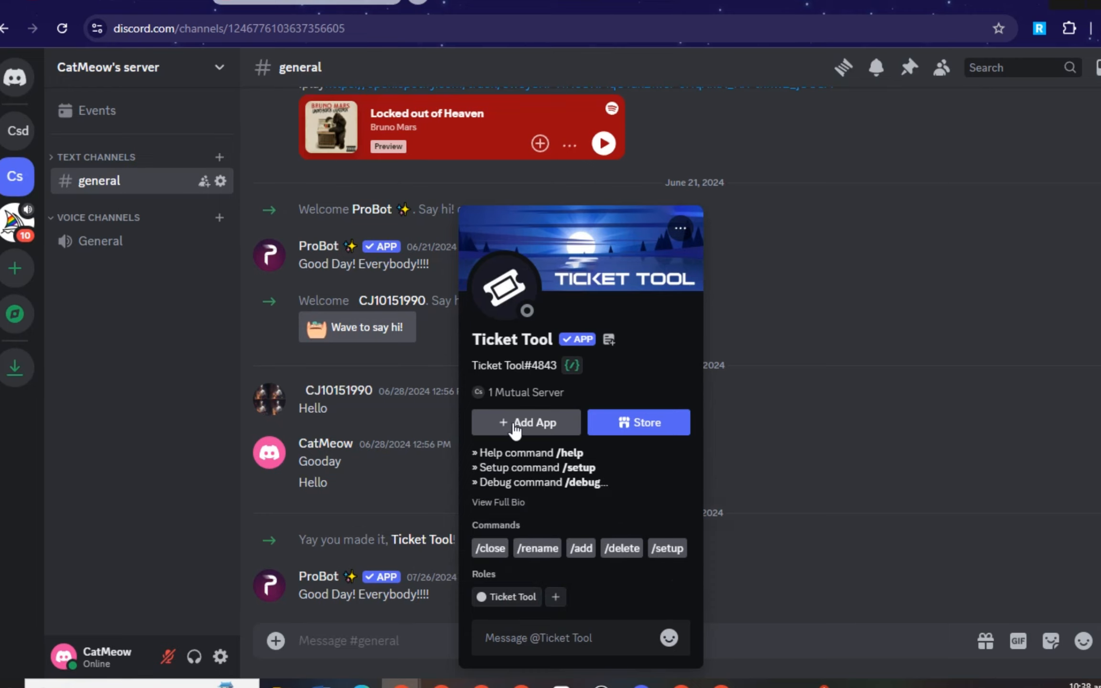
left_click(513, 429)
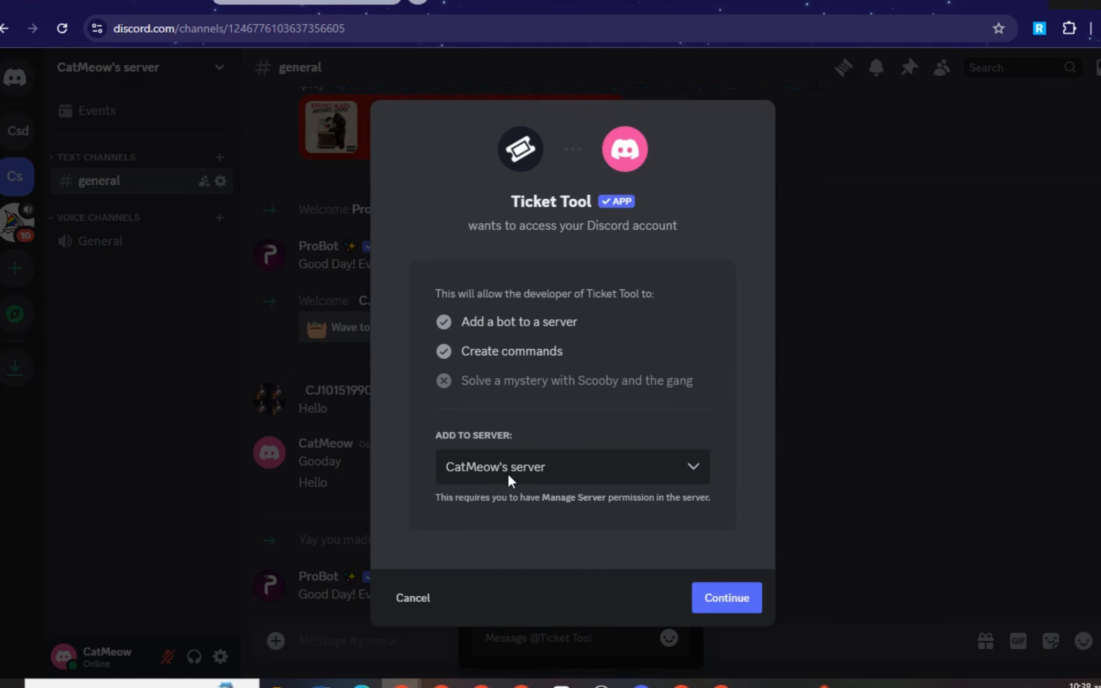
left_click(412, 599)
Check the list of roles in the Discord server's settings, including the Ticket Tool role, and close the settings.
left_click(217, 73)
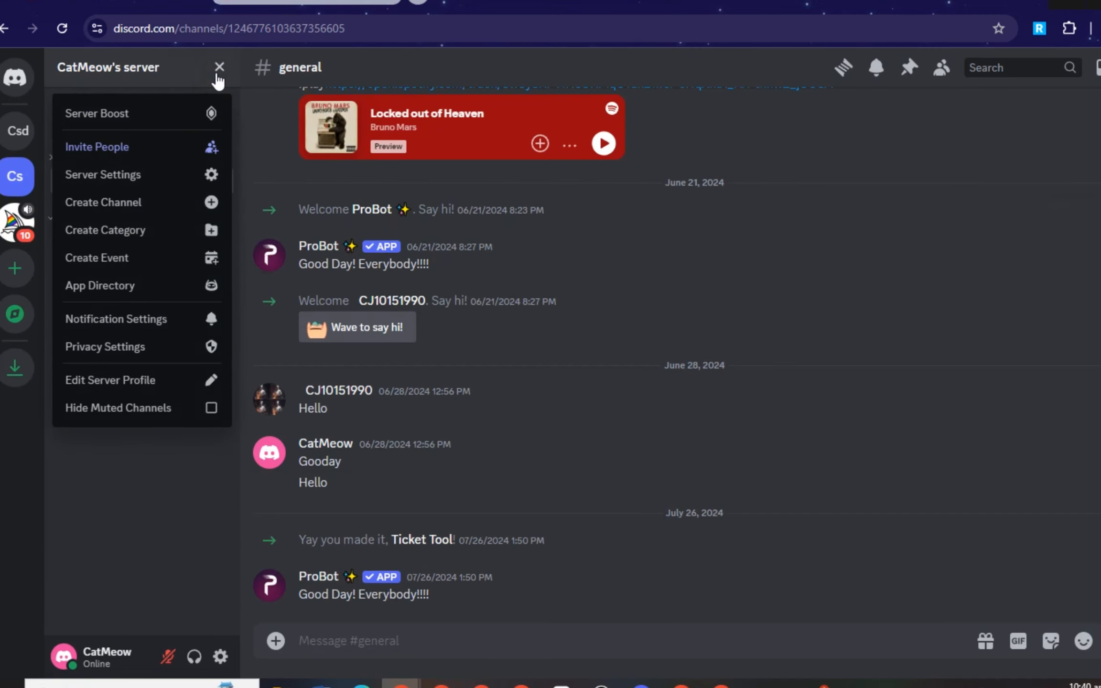
left_click(135, 176)
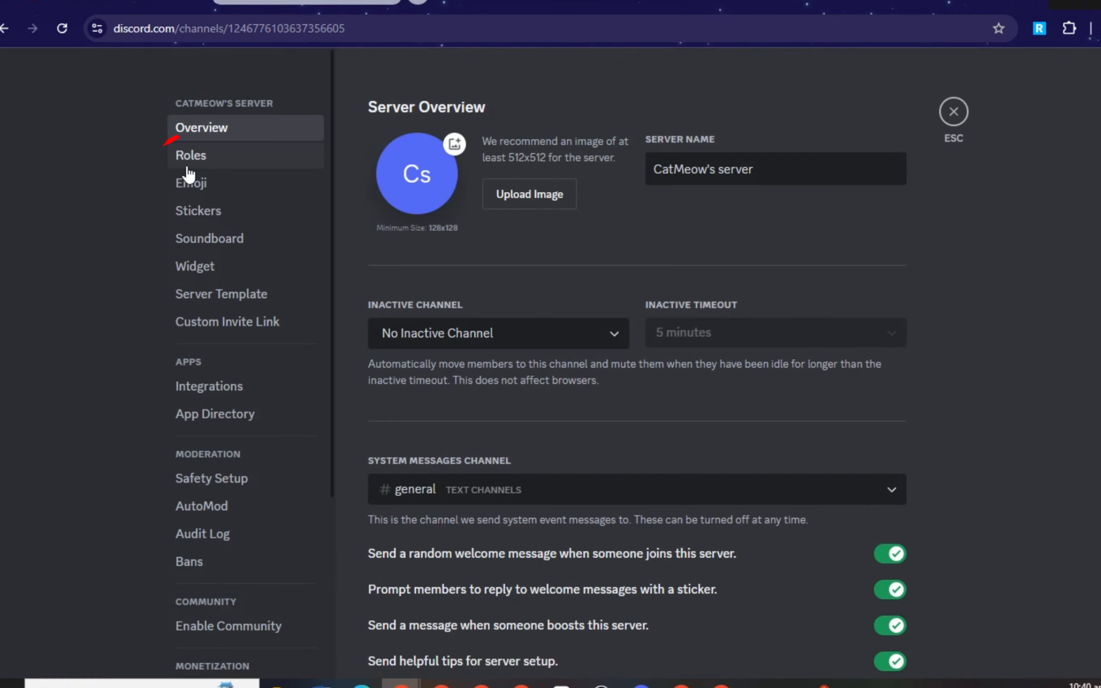
left_click(196, 158)
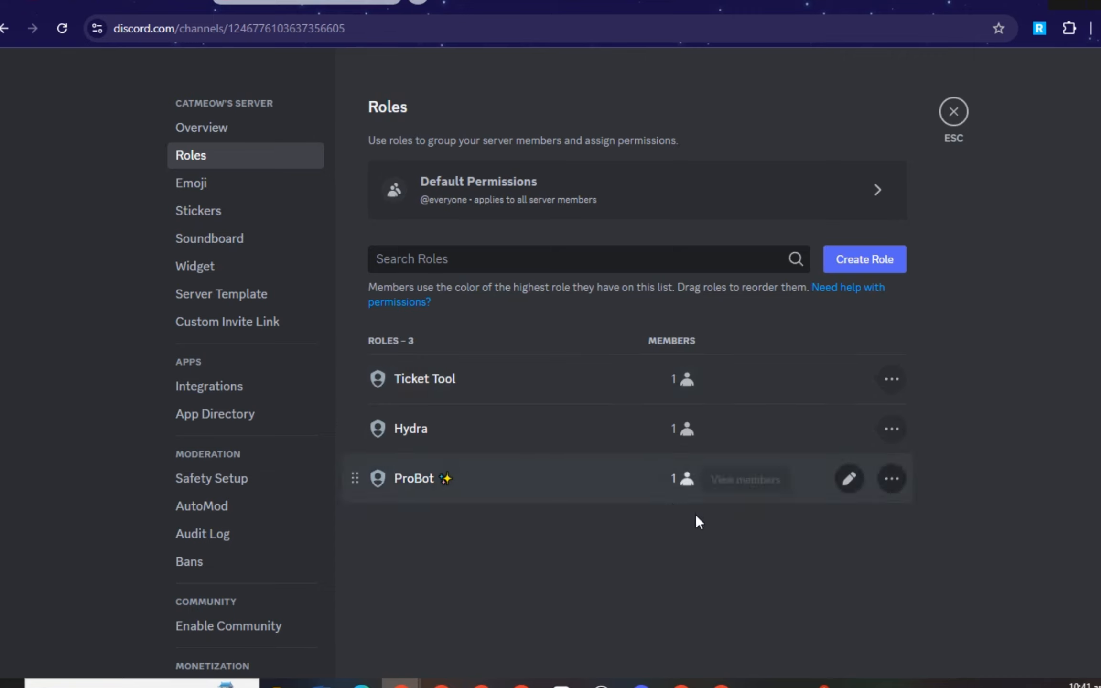
left_click(952, 113)
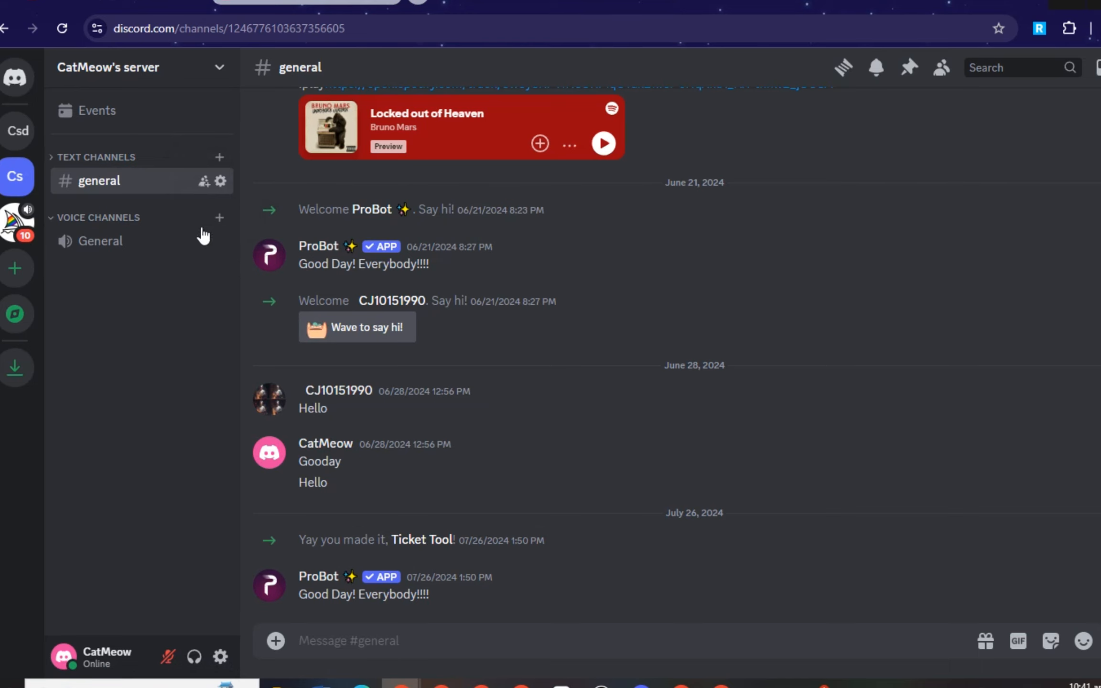
Create a non-private text channel named support-ticket under the Voice Channels category.
left_click(216, 219)
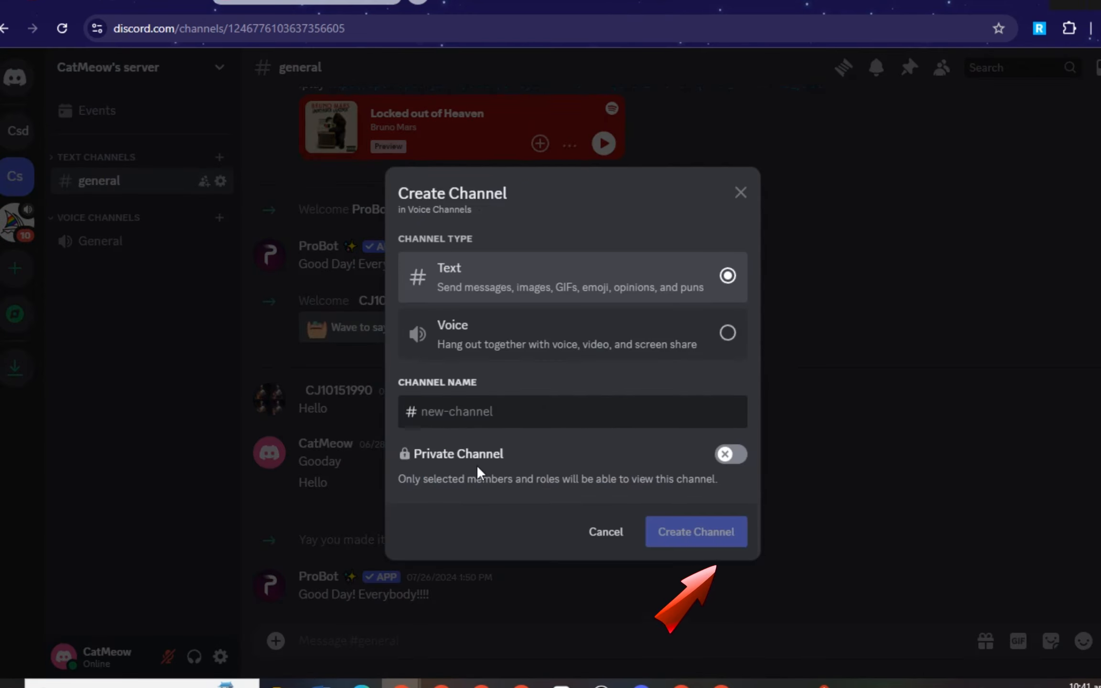
left_click(457, 404)
type("suppo")
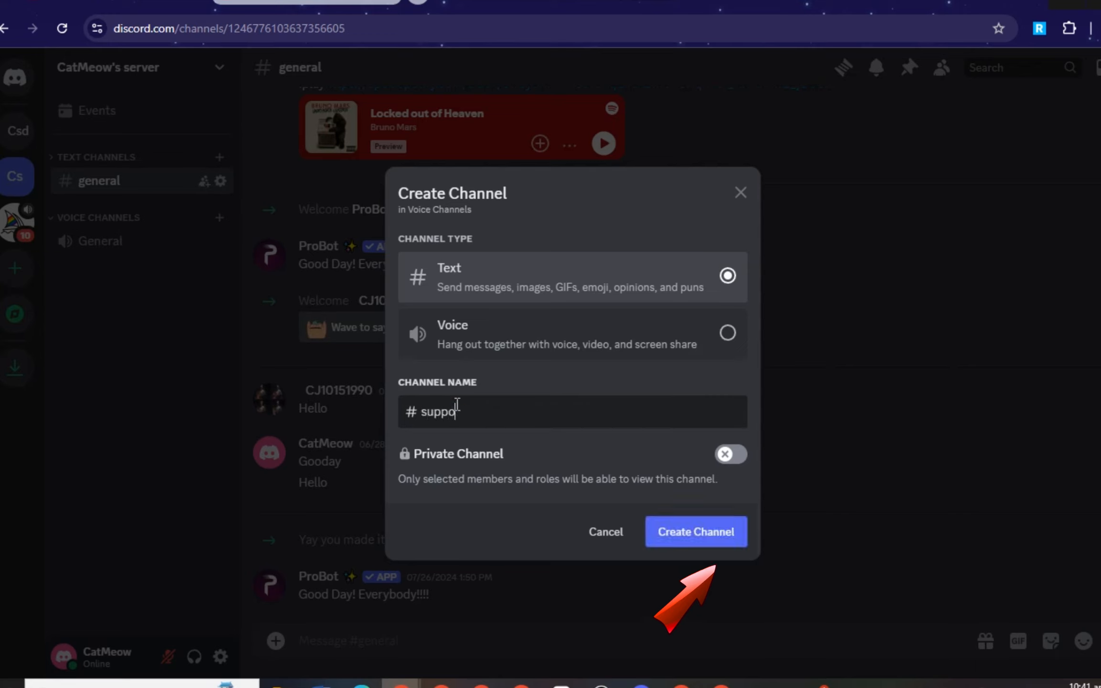
type("rt-tickety")
key("BackSpace")
left_click(738, 456)
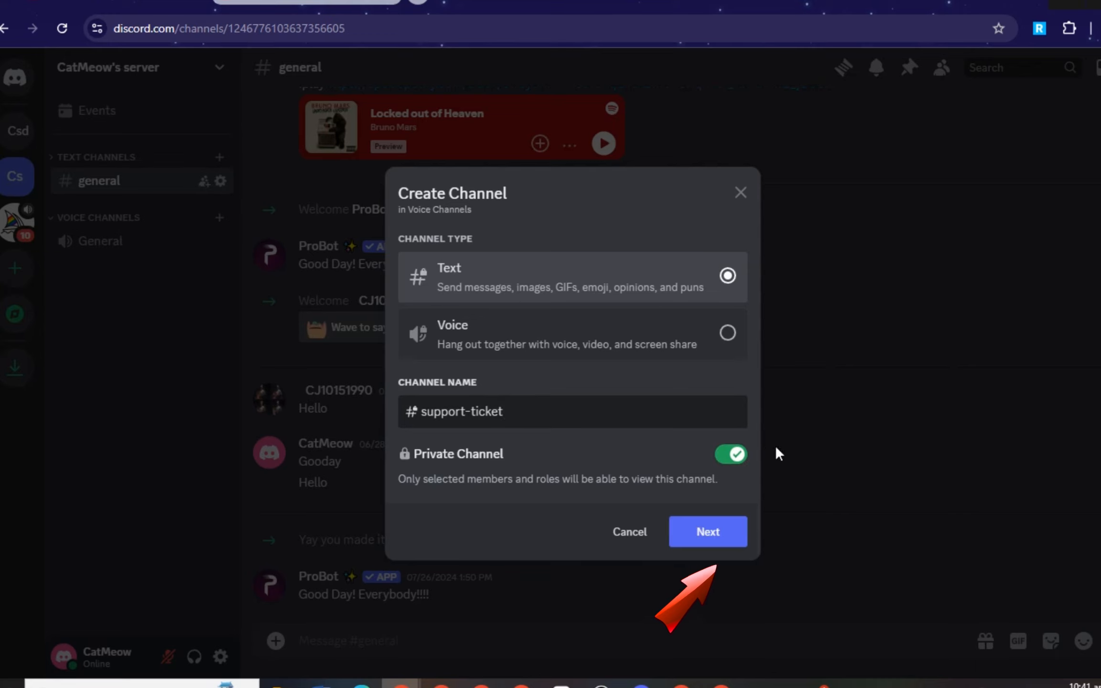
left_click(734, 455)
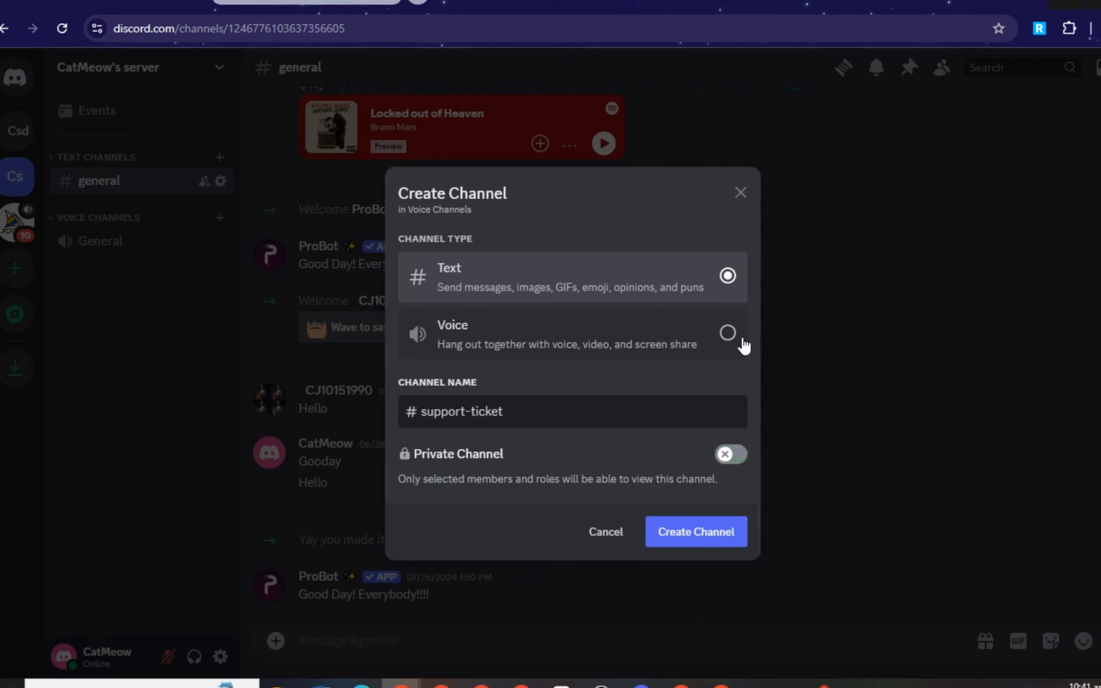
left_click(695, 532)
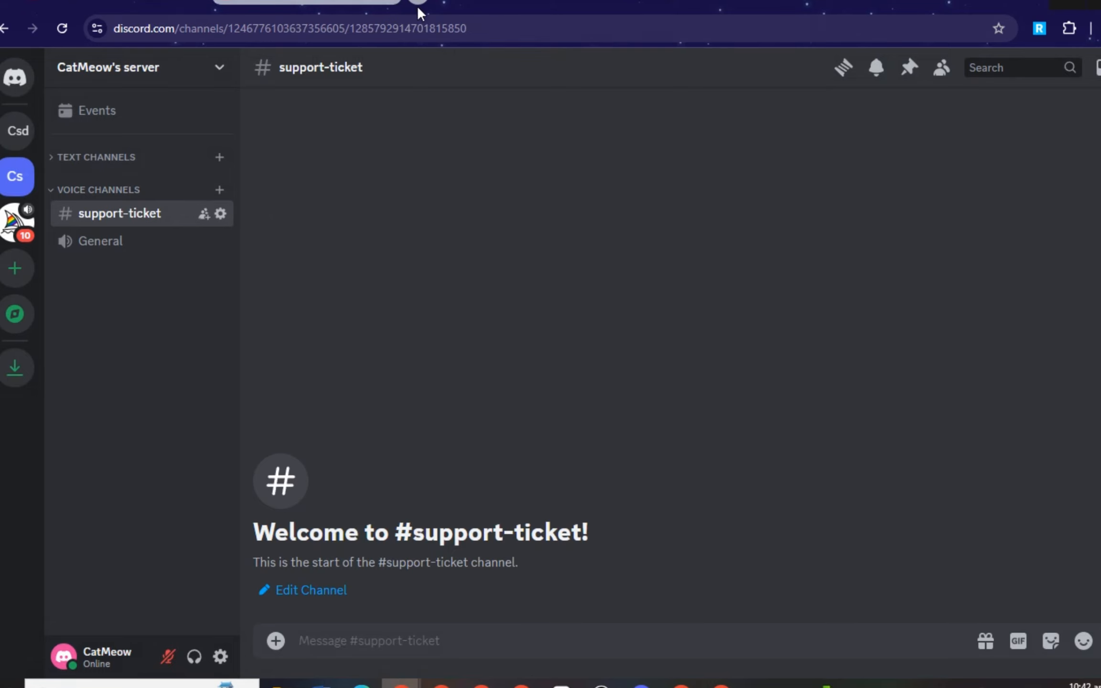
Switch to the Ticket Tool website and open the Discord server's panel configs from the dashboard.
left_click(215, 3)
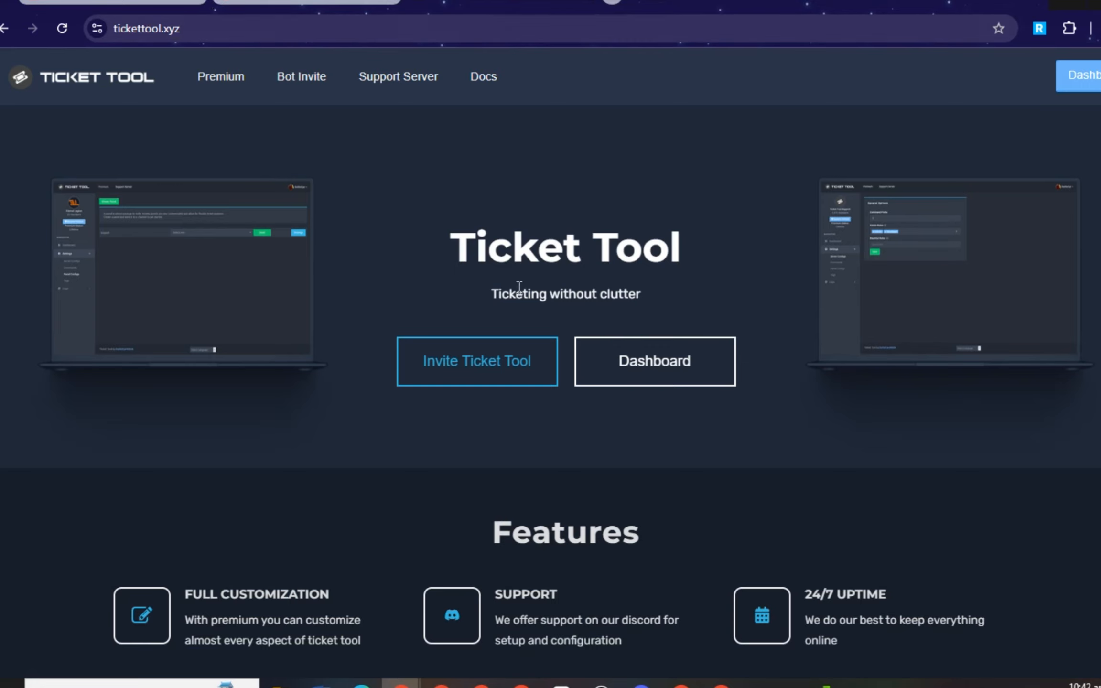
left_click(609, 369)
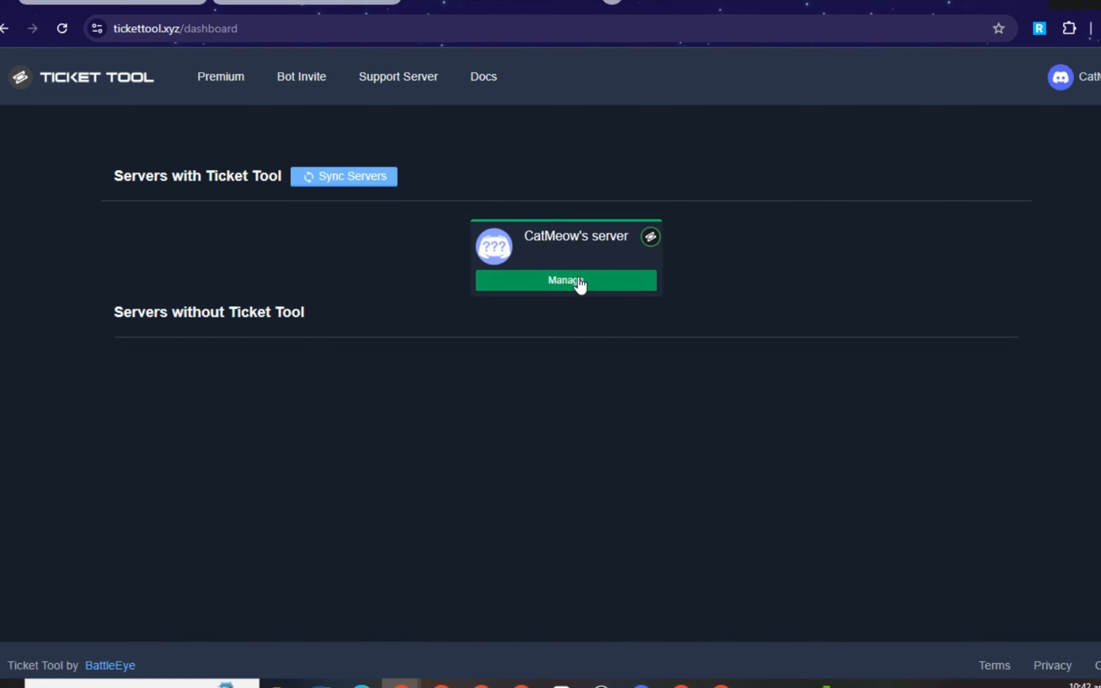
left_click(564, 280)
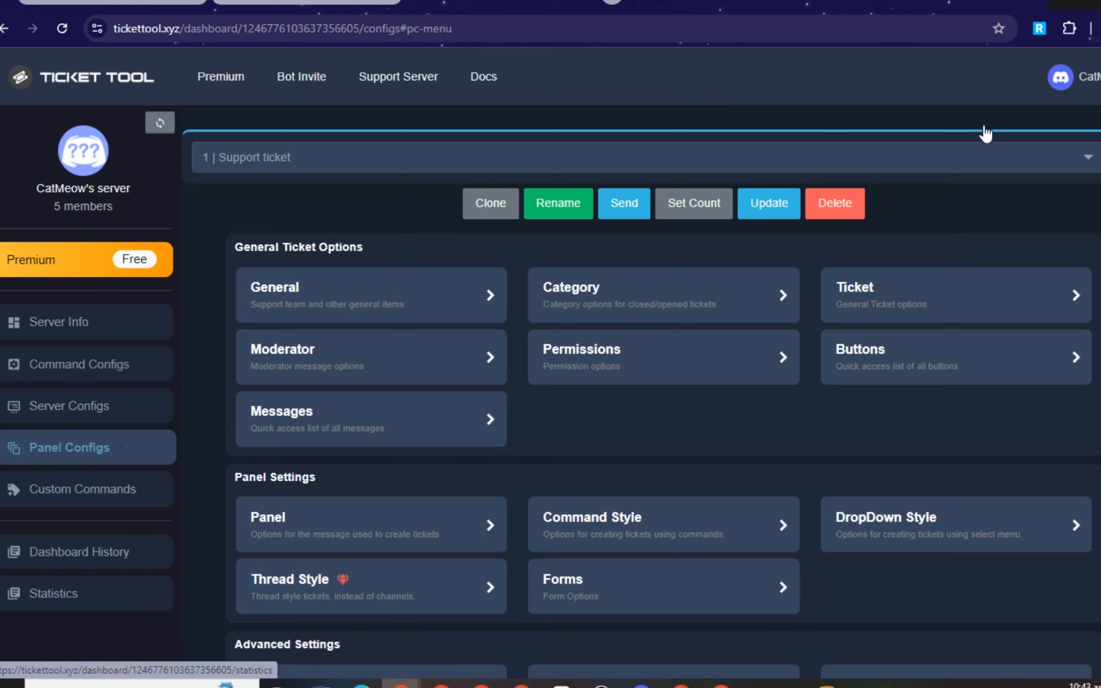
Create a new ticket panel named Support-Ticket and save the changes.
left_click(1056, 146)
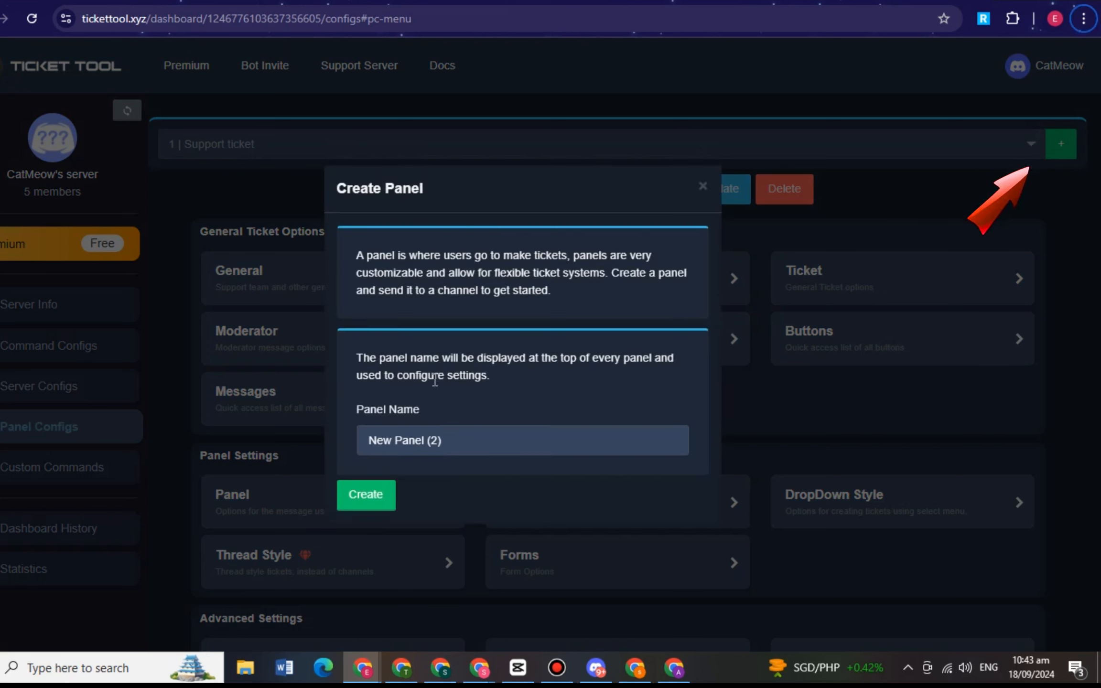
triple_click(474, 446)
type("Sup")
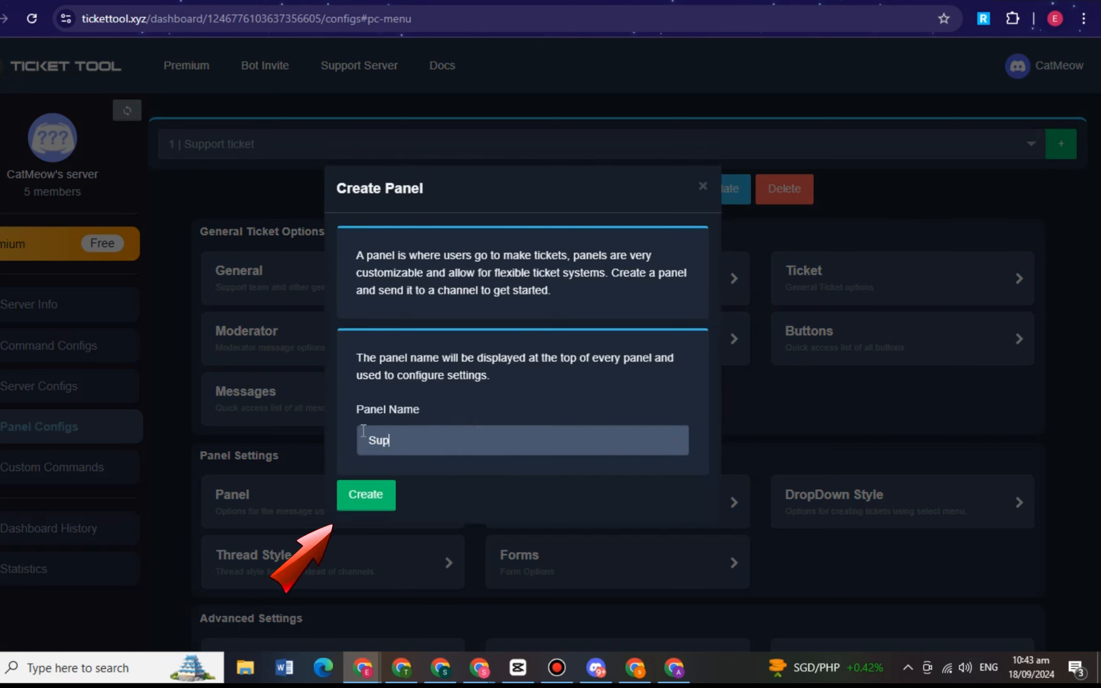
type("port-Ticket")
left_click(379, 507)
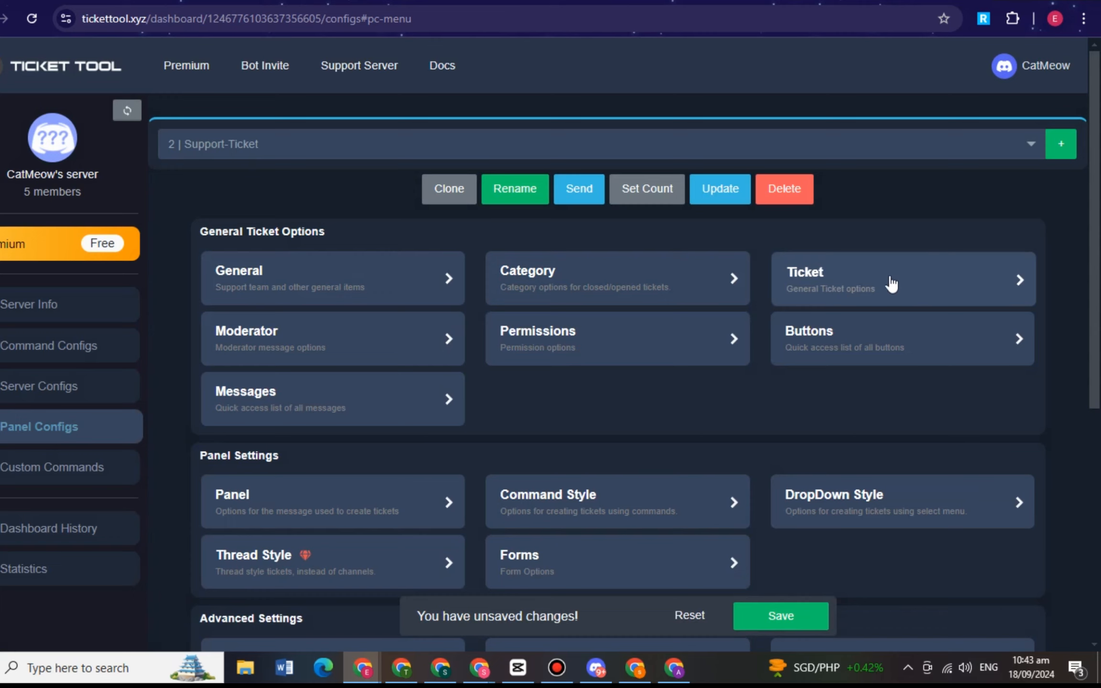
left_click(747, 626)
left_click(768, 626)
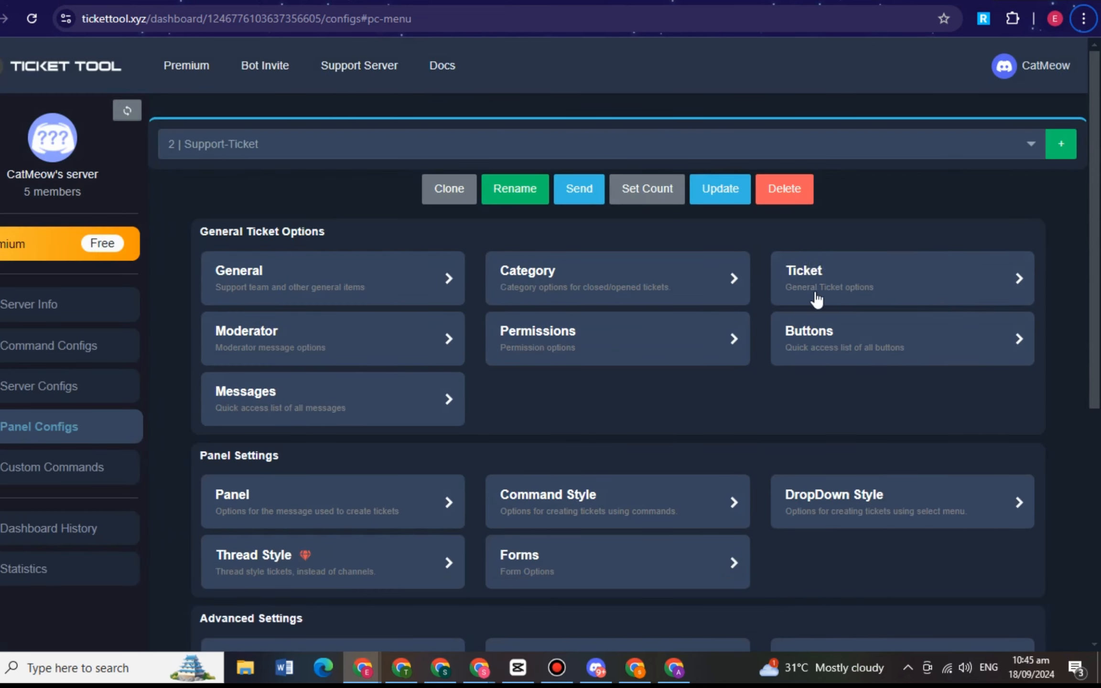
Send the Support-Ticket panel message into the last support-ticket channel listed.
left_click(579, 189)
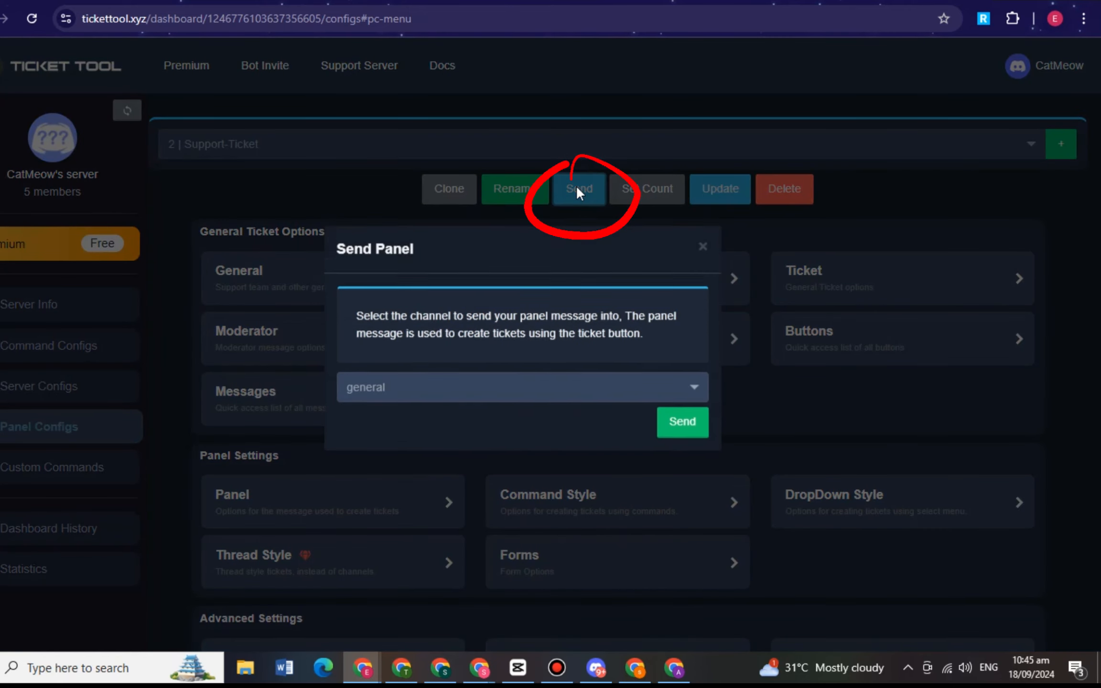
left_click(696, 403)
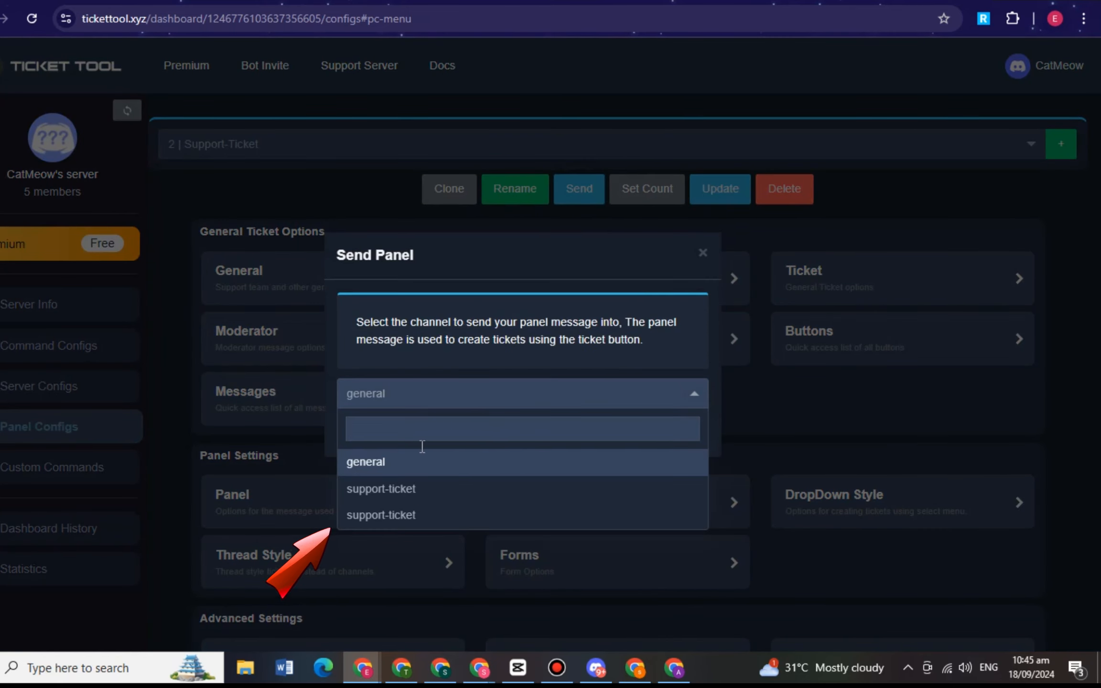
left_click(422, 515)
left_click(679, 430)
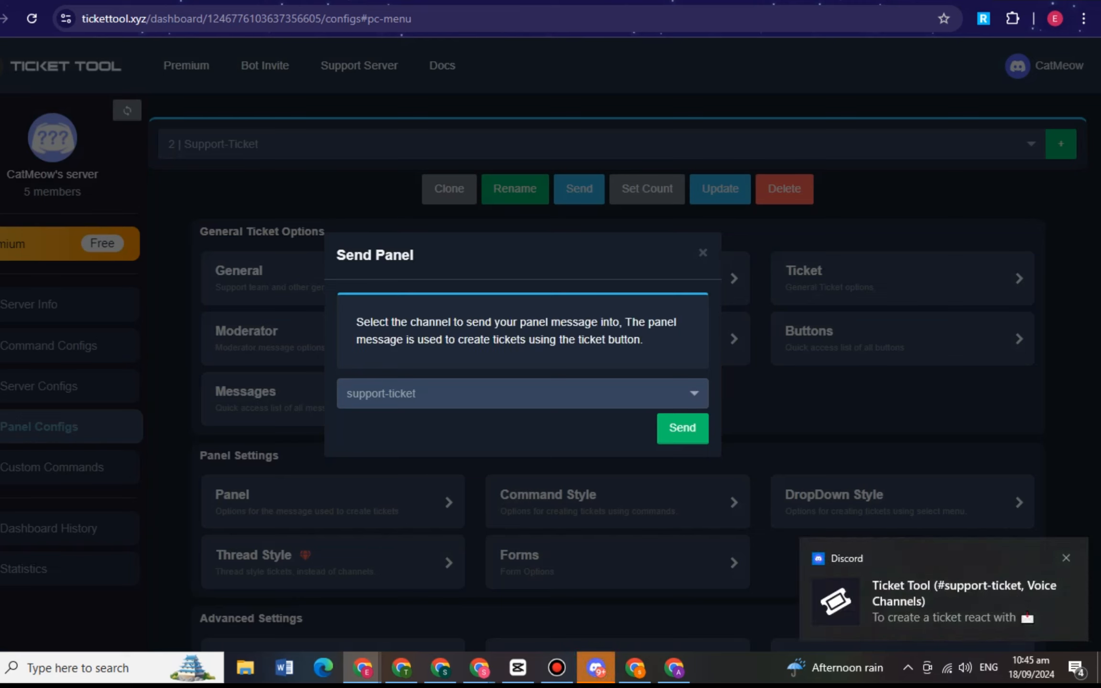
Switch to Discord, open the server's support-ticket channel and create a test ticket from the Support-Ticket panel message.
key("ctrl+Tab")
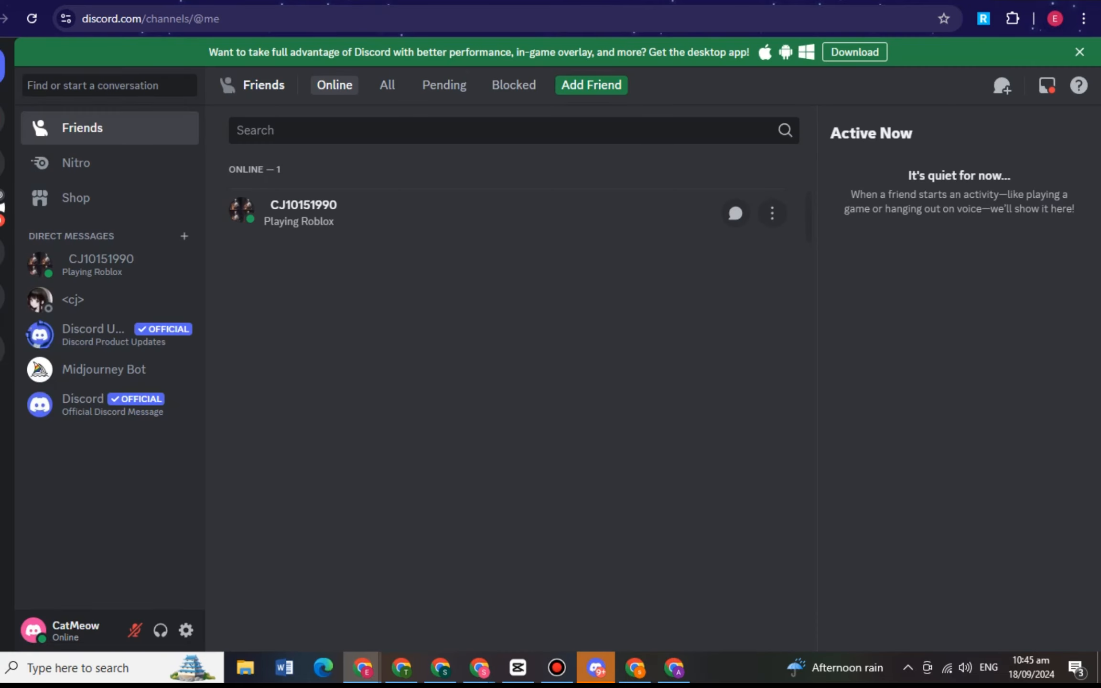
left_click(1, 163)
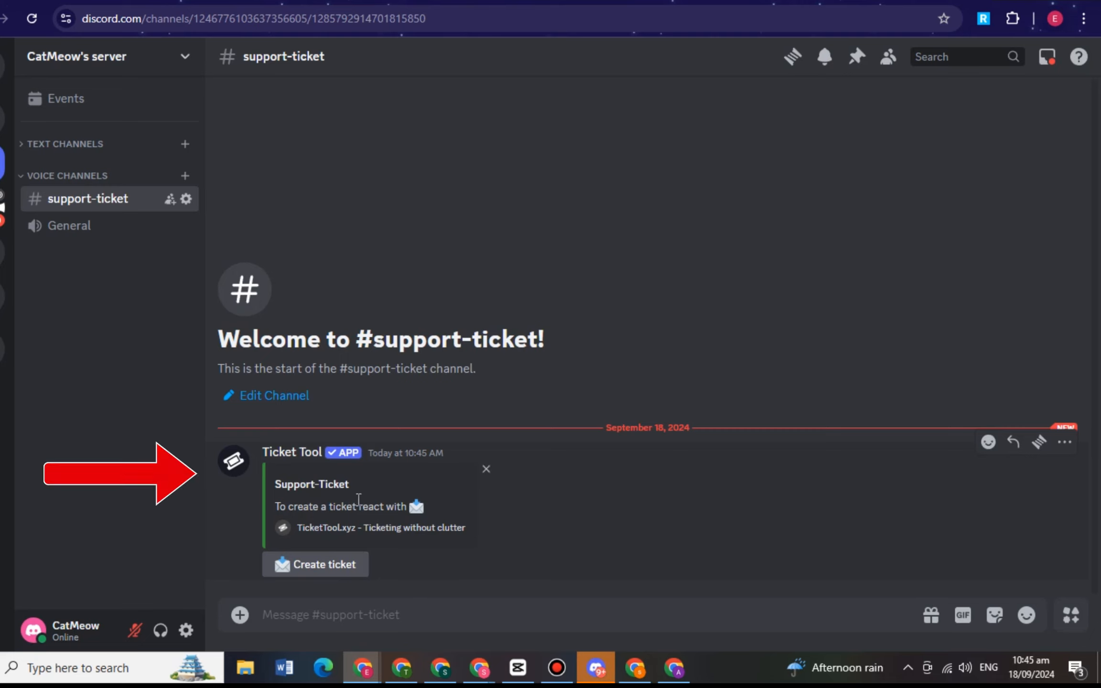
left_click(351, 567)
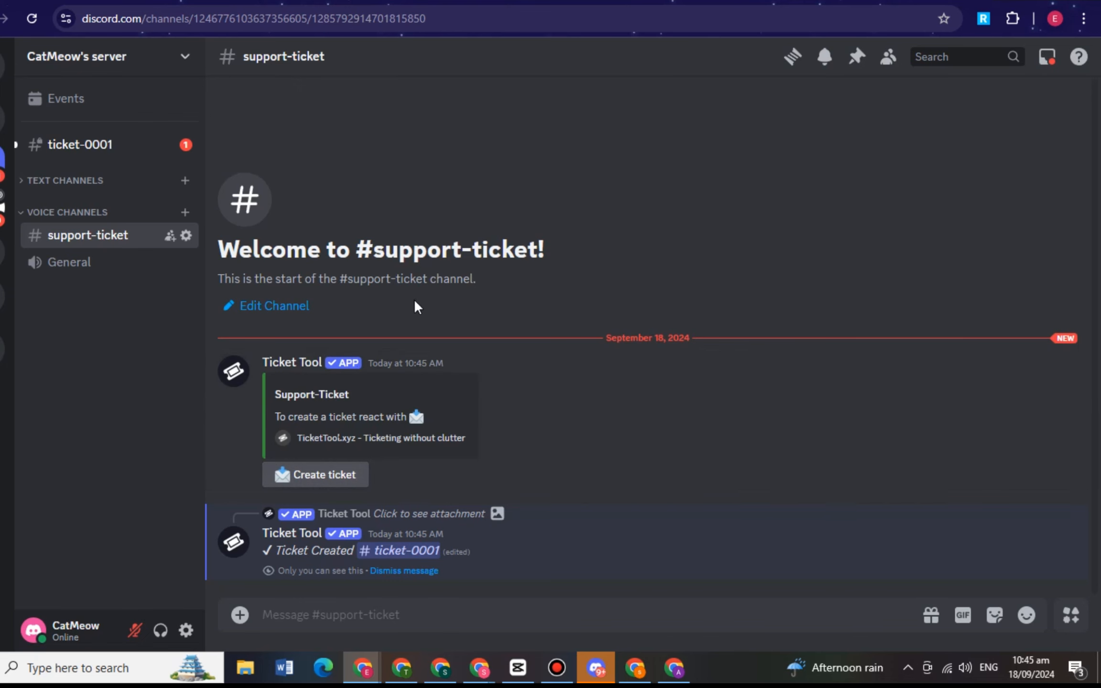
Switch back to the Ticket Tool website, dismiss the Send Panel dialog and open the Support-Ticket panel's Ticket options.
left_click(495, 2)
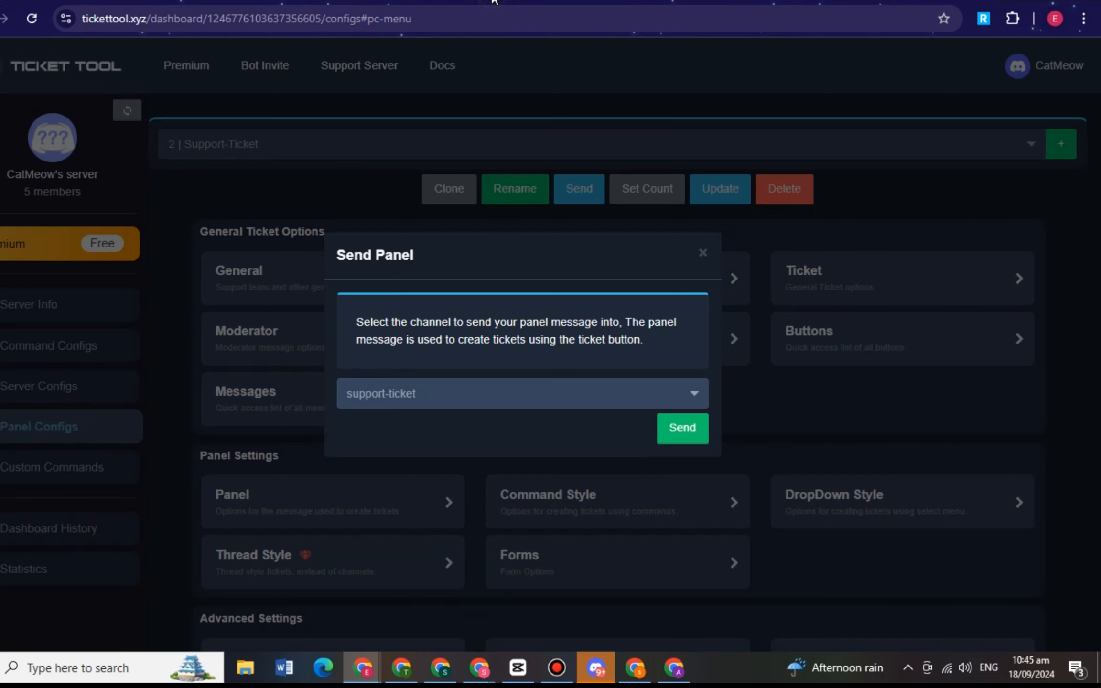
left_click(702, 252)
left_click(806, 272)
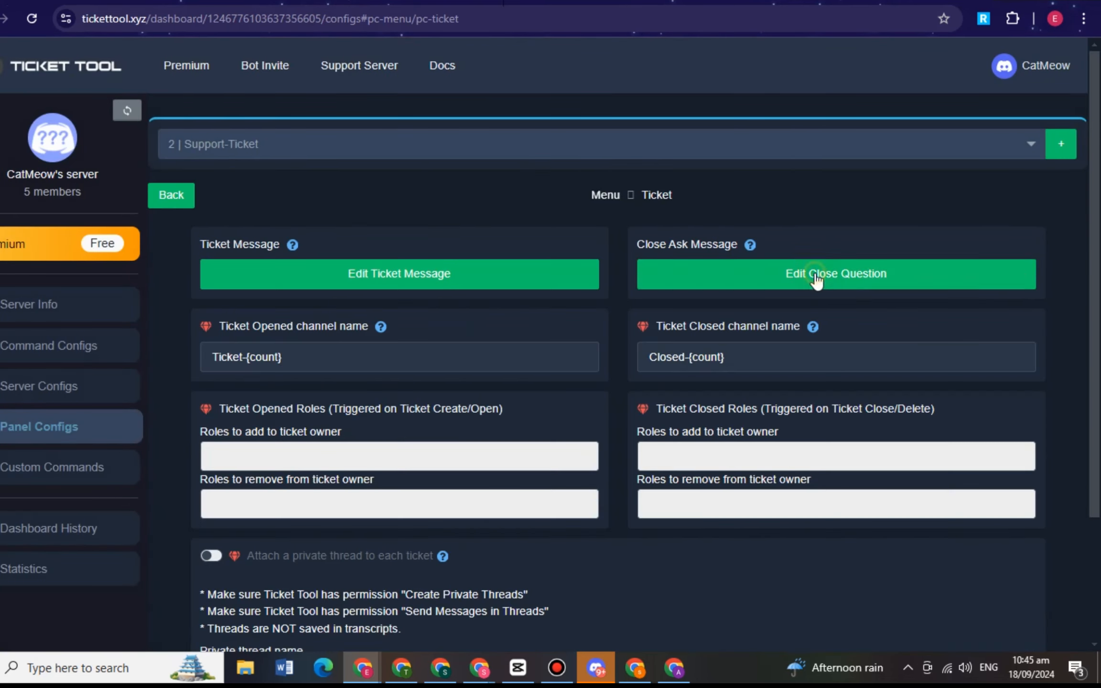
Replace the panel's ticket message text with "Please be patient!" and save the change.
left_click(345, 286)
left_click_drag(344, 276, 125, 273)
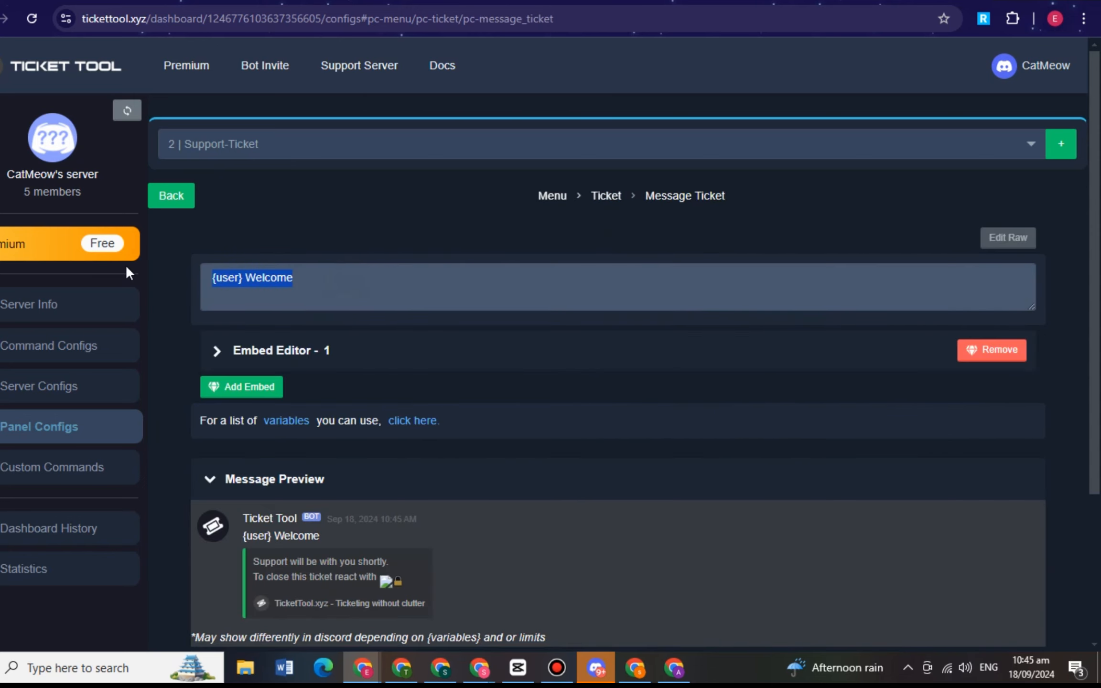
type("Plea")
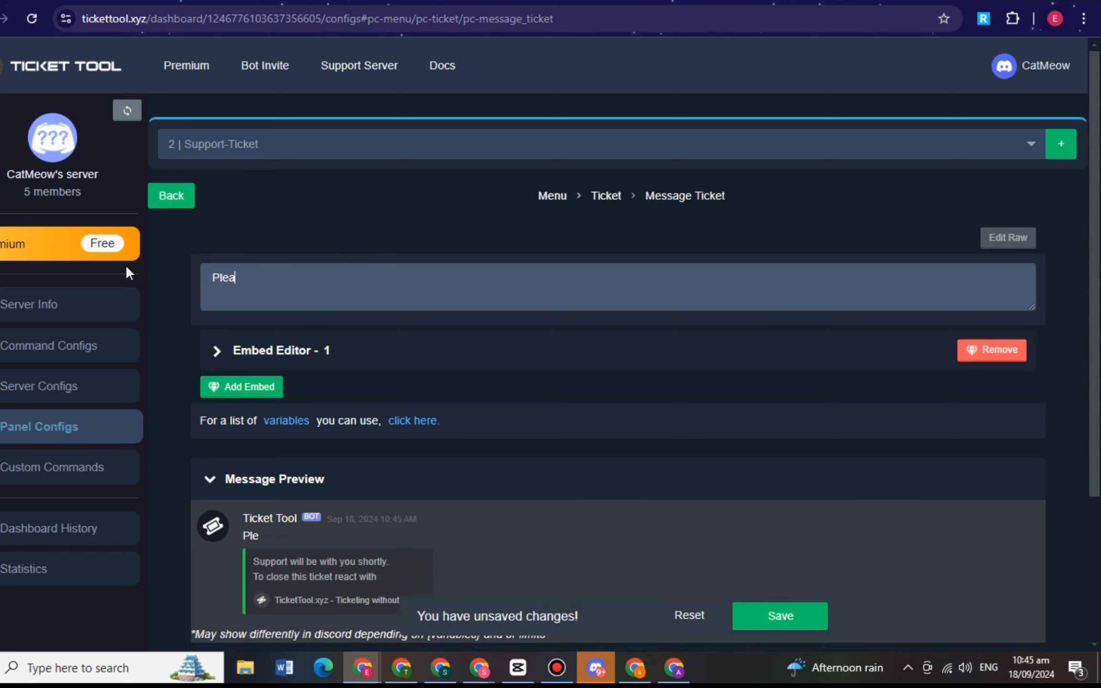
type("se pe PAI")
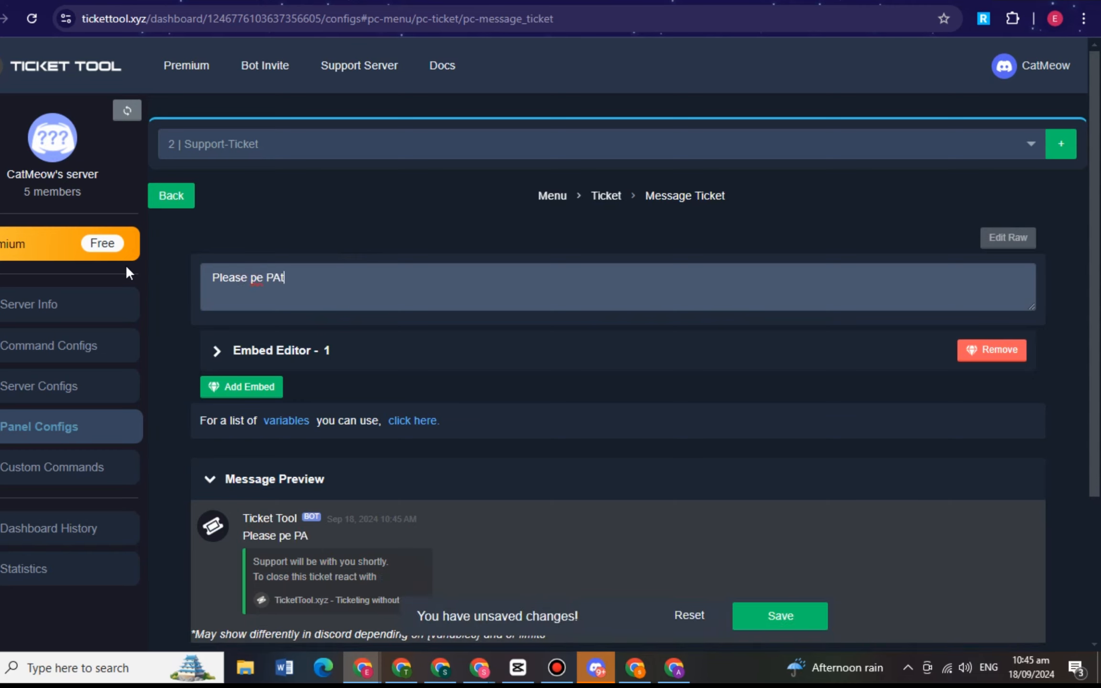
key("BackSpace")
key("BackSpace")
key("BackSpace")
key("BackSpace")
key("BackSpace")
key("BackSpace")
type("be patient!")
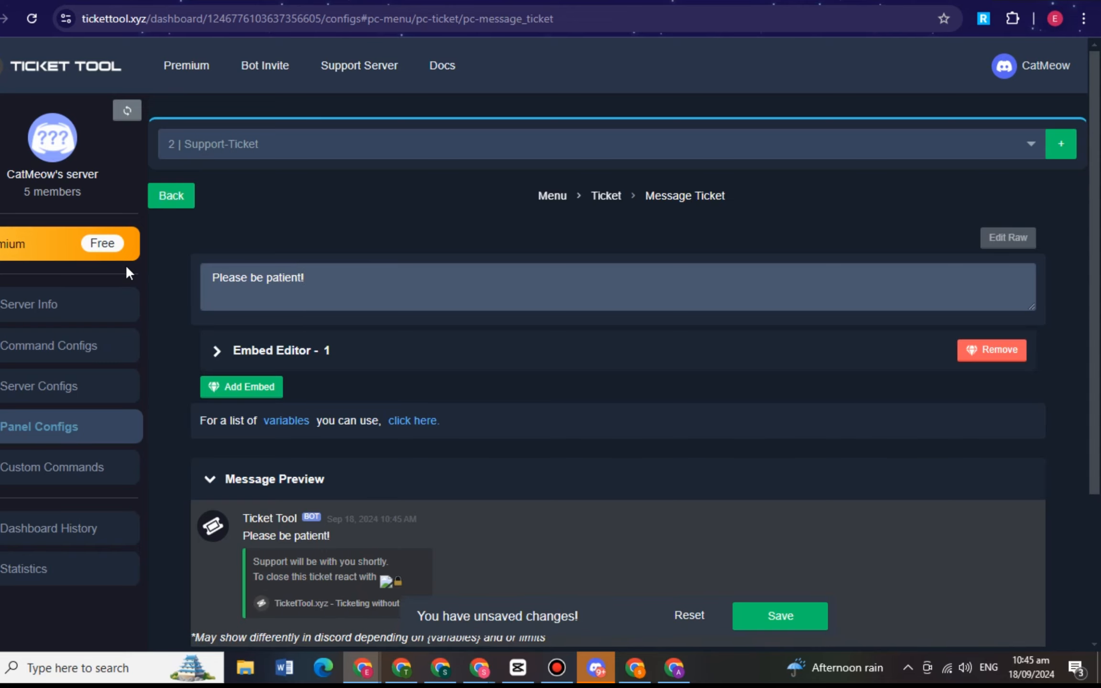
left_click(795, 617)
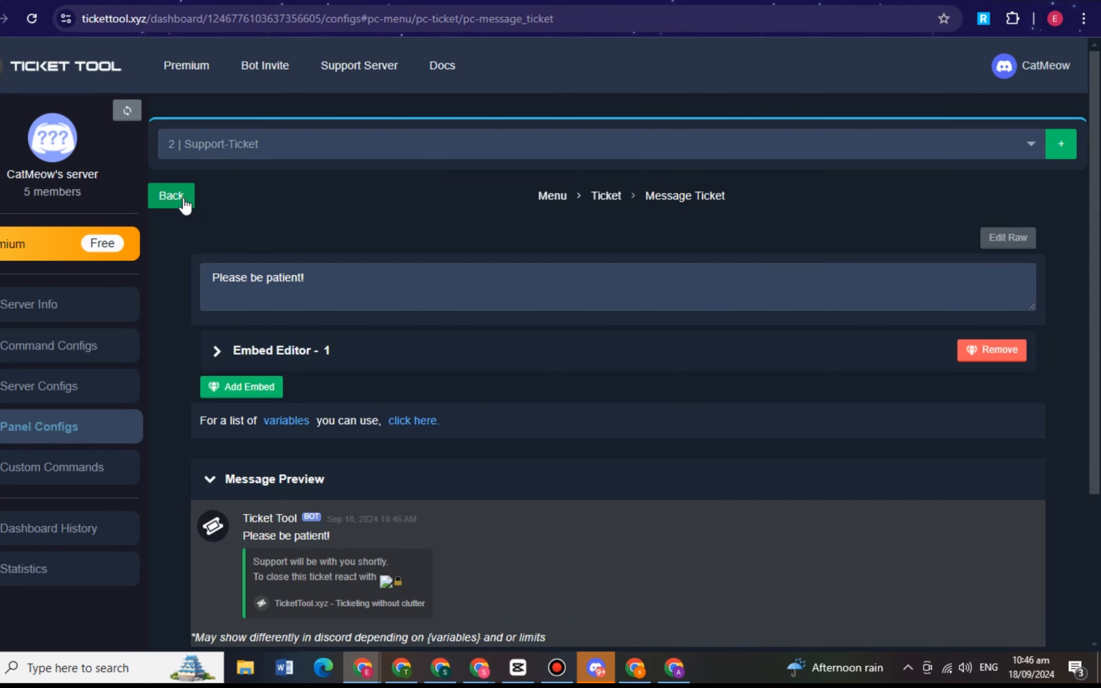
Return to the panel's main menu and bring up the channel choices for sending the Support-Ticket panel again.
left_click(184, 204)
left_click(172, 194)
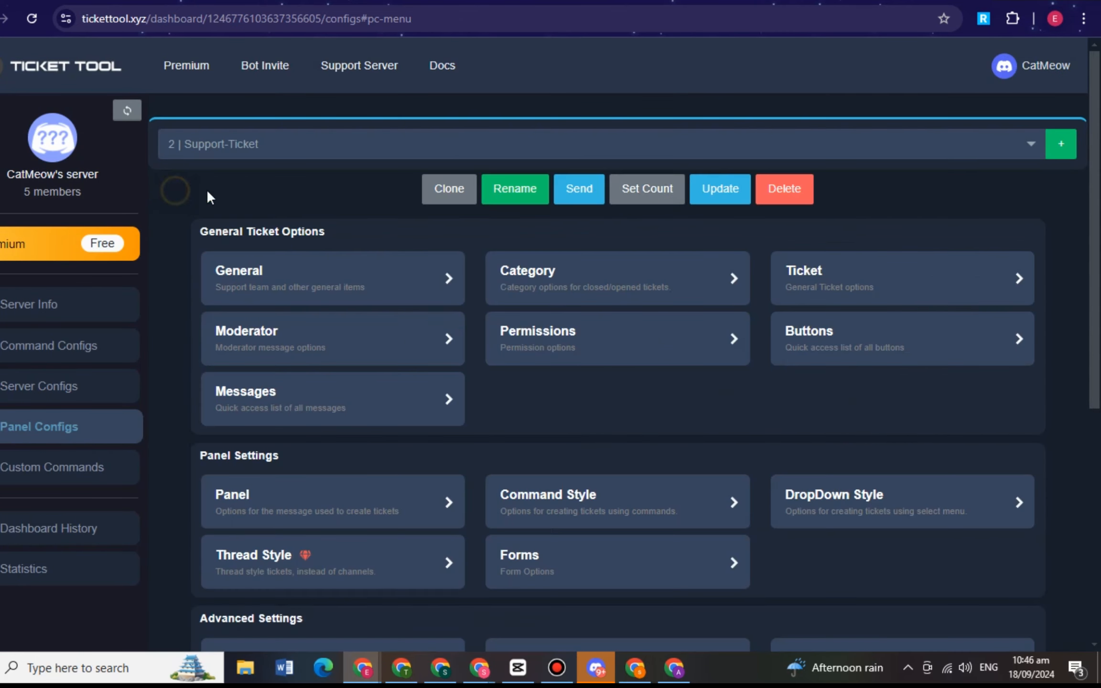
left_click(580, 188)
left_click(677, 405)
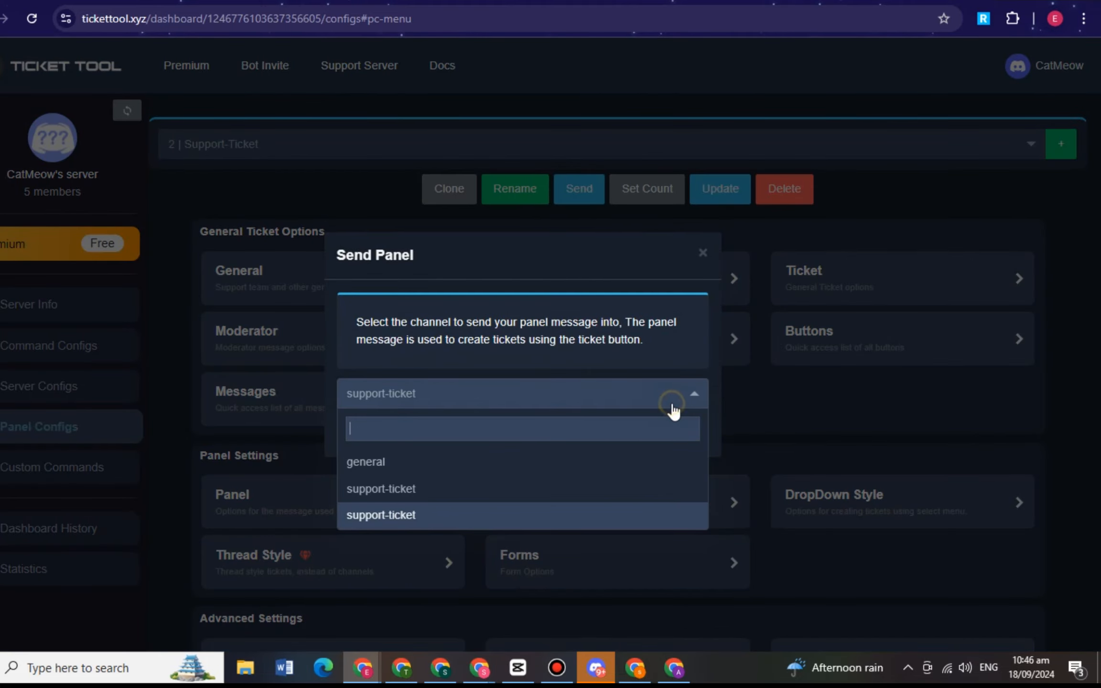